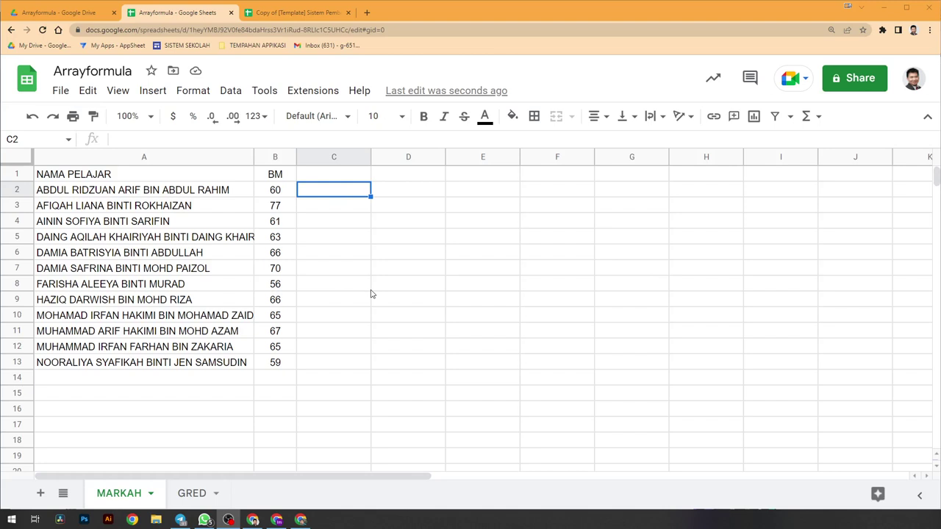
# - In cell C2 of the MARKAH sheet, enter =VLOOKUP(B2,GRED!A1:B7,2,TRUE) to look up the grade for the BM mark
pyautogui.click(330, 217)
pyautogui.click(321, 194)
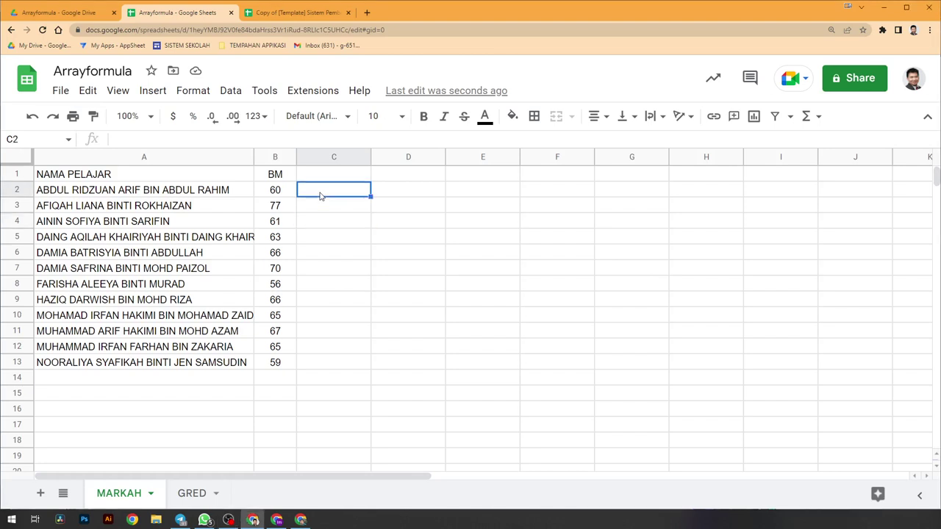
pyautogui.write('=vloo')
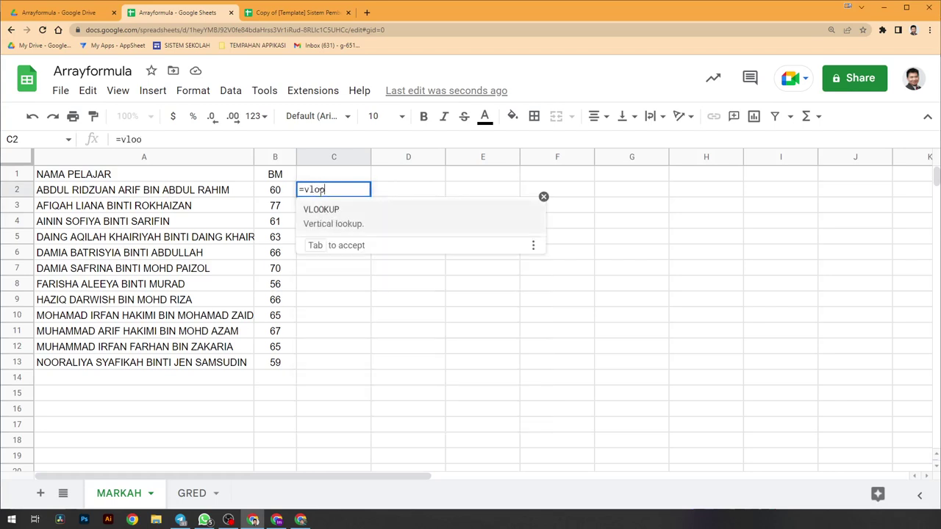
pyautogui.press('Tab')
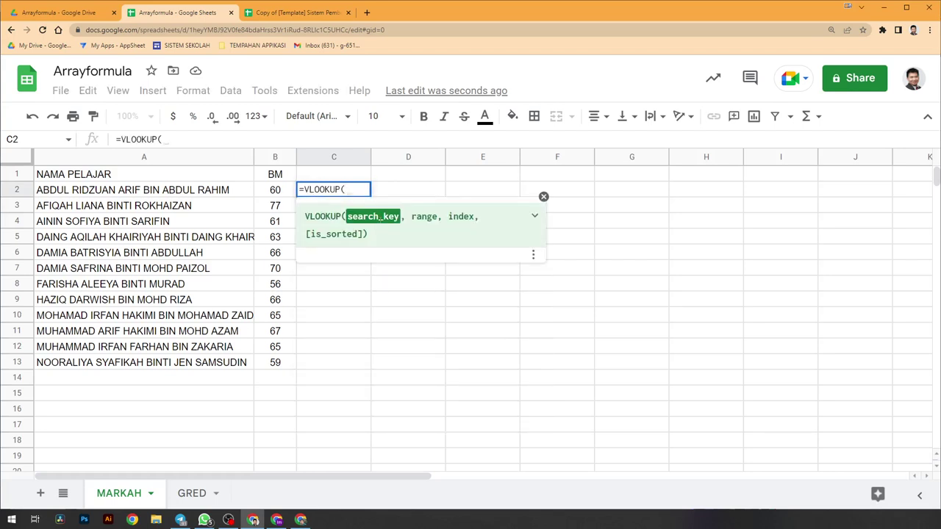
pyautogui.click(284, 192)
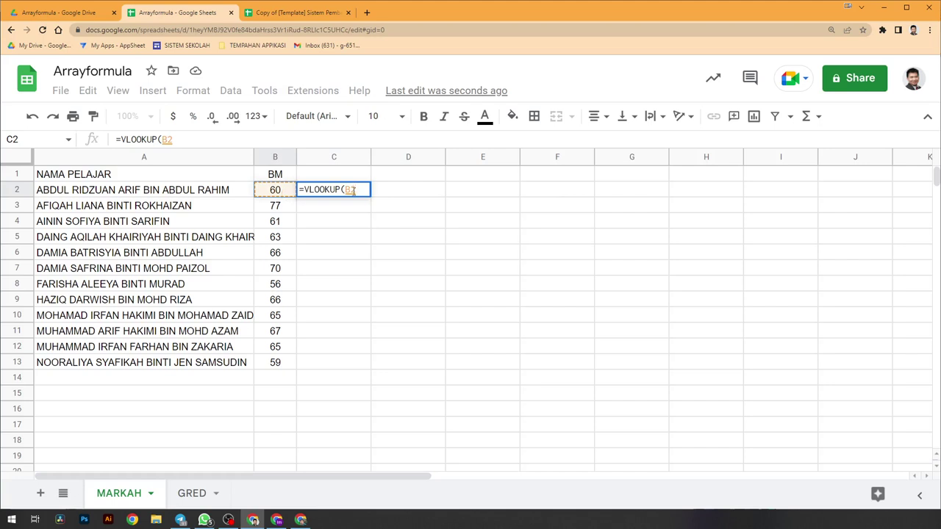
pyautogui.write(',')
pyautogui.click(189, 496)
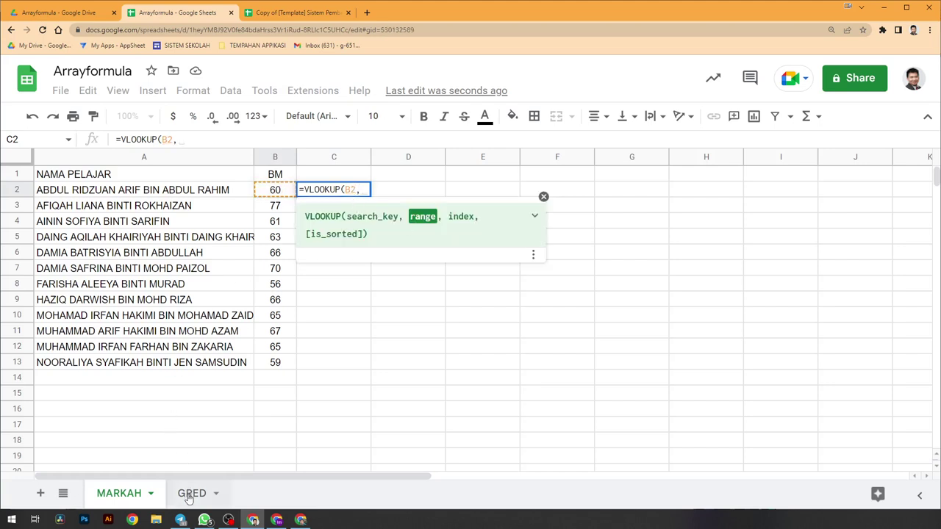
pyautogui.moveTo(93, 180); pyautogui.dragTo(150, 269)
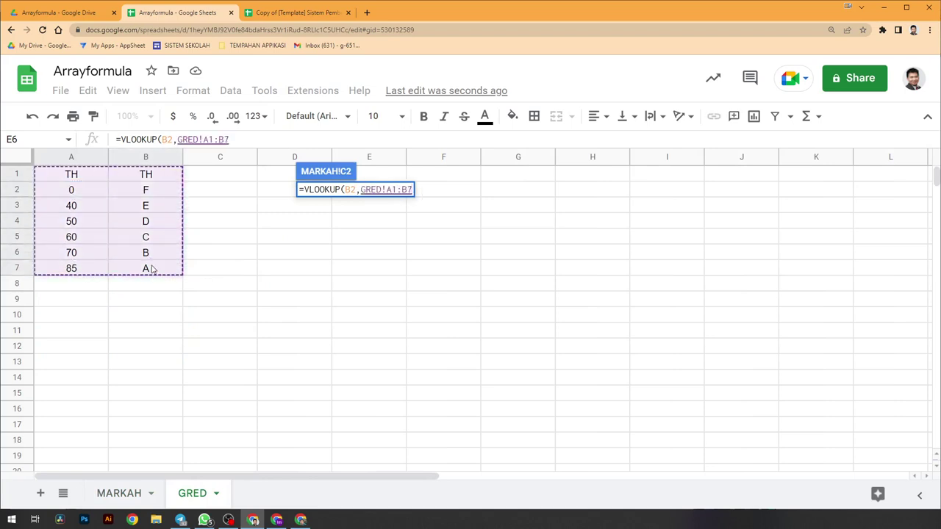
pyautogui.write(',')
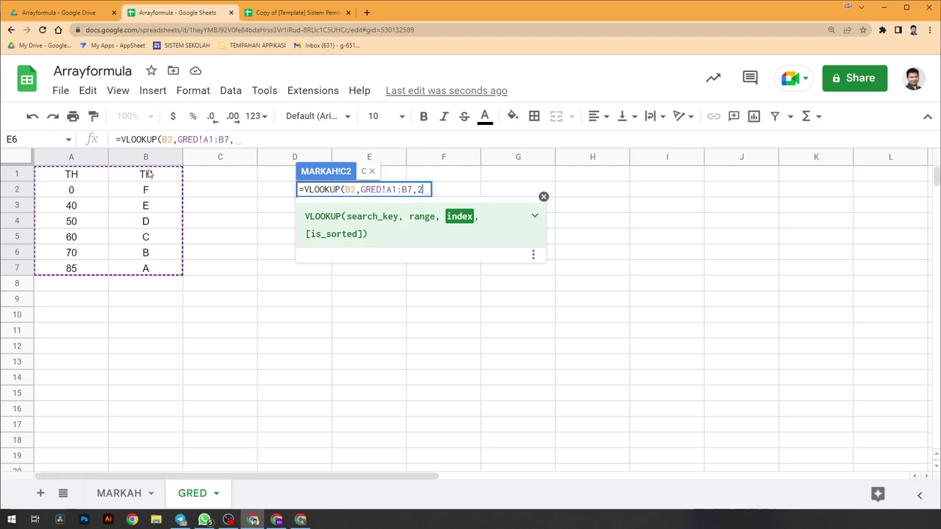
pyautogui.write('2,')
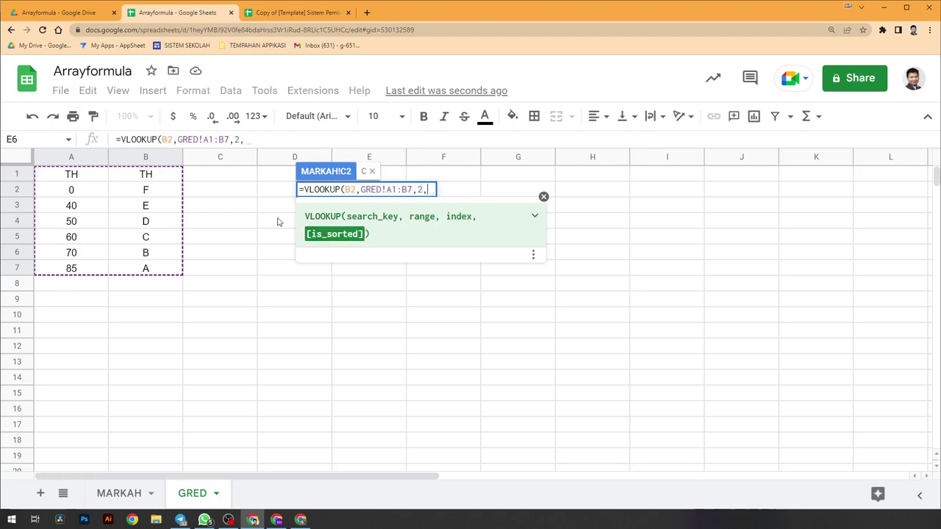
pyautogui.write('TR')
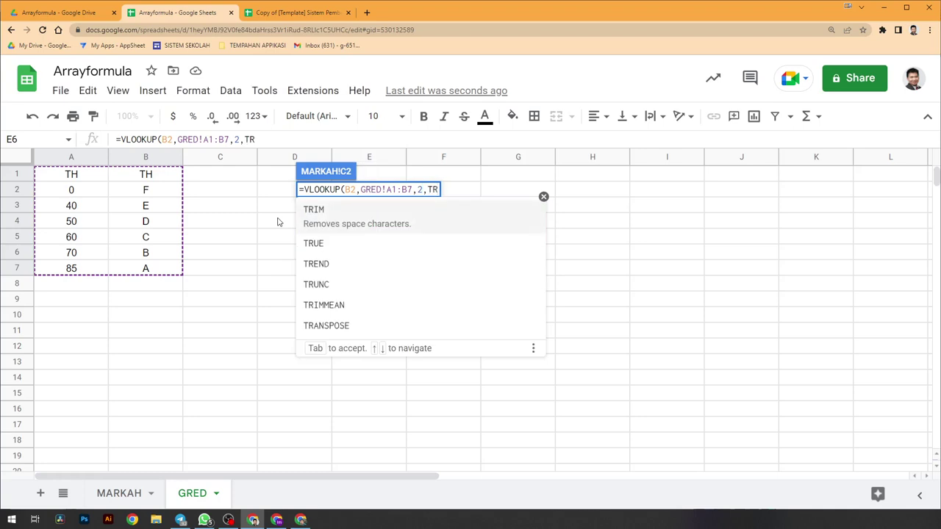
pyautogui.write('UE)')
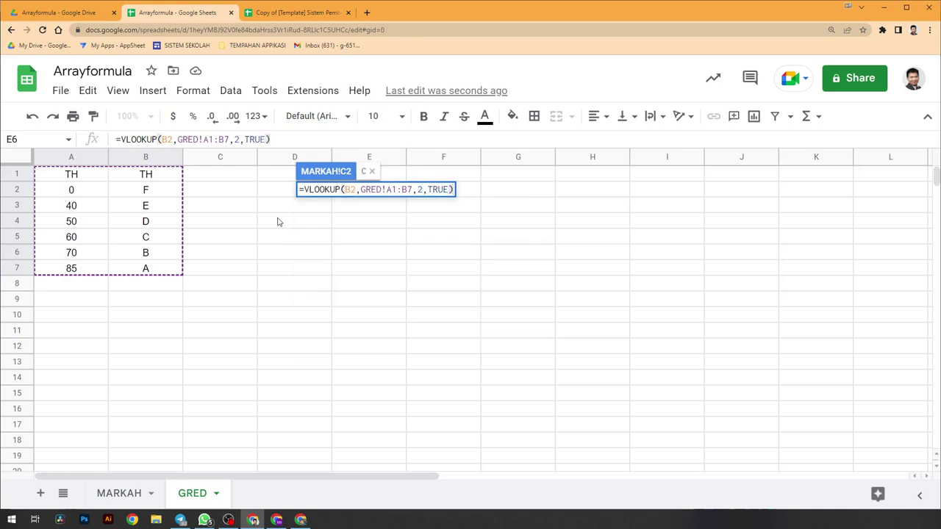
pyautogui.press('Return')
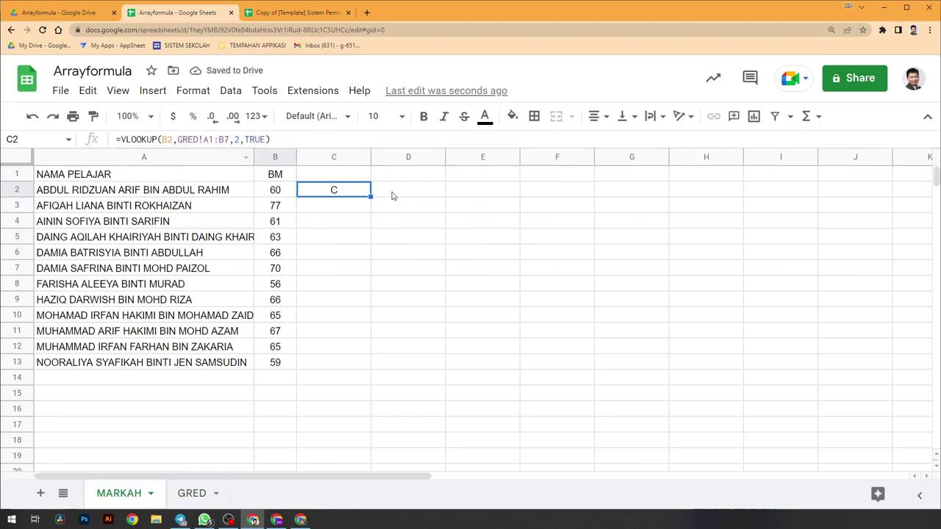
# - Fill the C2 formula down through C13 and inspect the lookup range references in the copied cells
pyautogui.moveTo(371, 196); pyautogui.dragTo(368, 365)
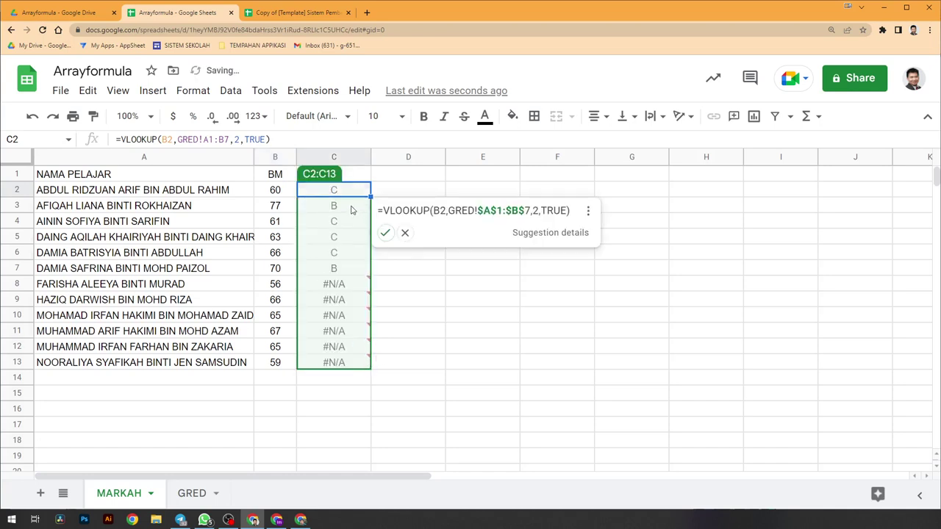
pyautogui.click(340, 268)
pyautogui.click(334, 225)
pyautogui.click(335, 234)
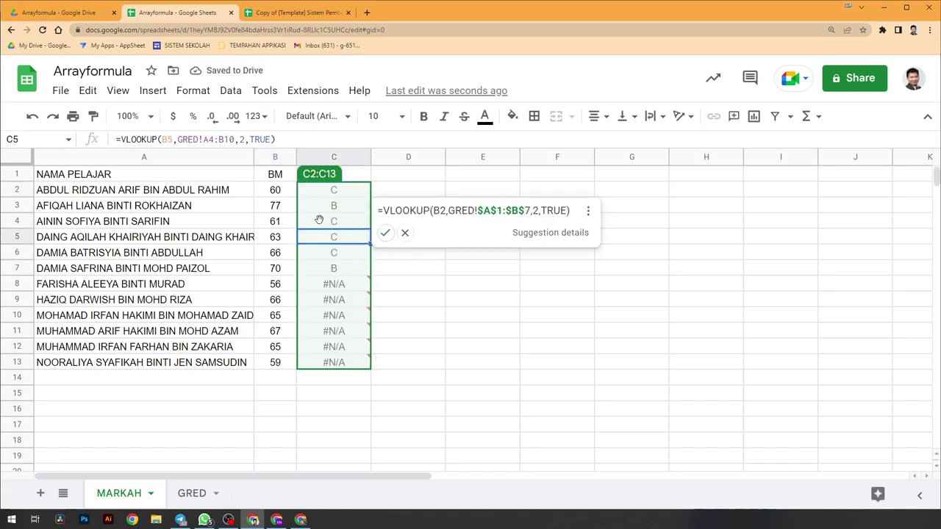
pyautogui.click(334, 269)
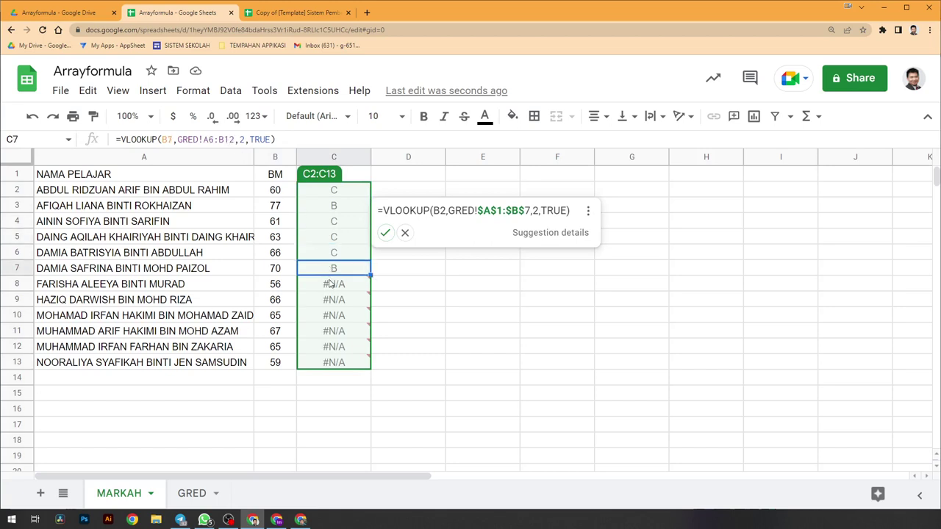
pyautogui.click(334, 284)
pyautogui.click(334, 237)
pyautogui.click(335, 207)
pyautogui.click(335, 207)
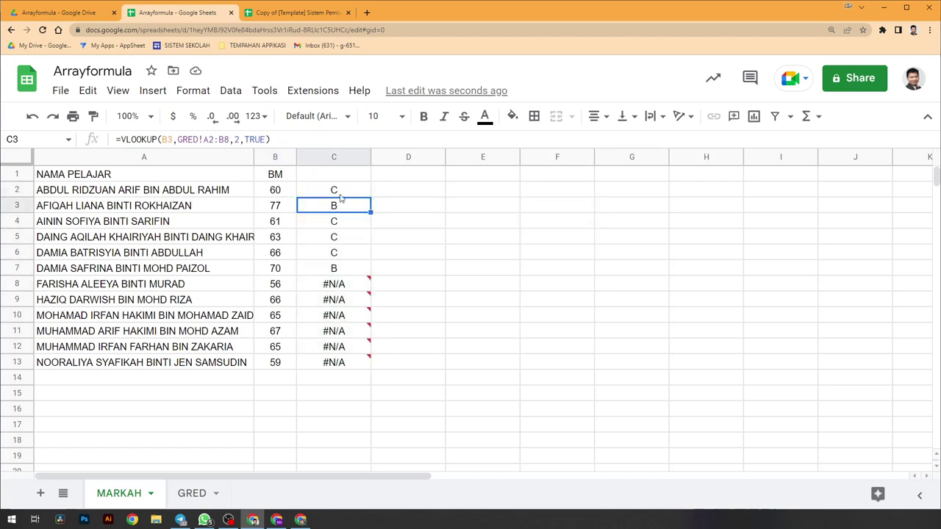
# - Make the lookup range in C2's formula absolute as GRED!$A$1:$B$7
pyautogui.click(340, 195)
pyautogui.click(201, 139)
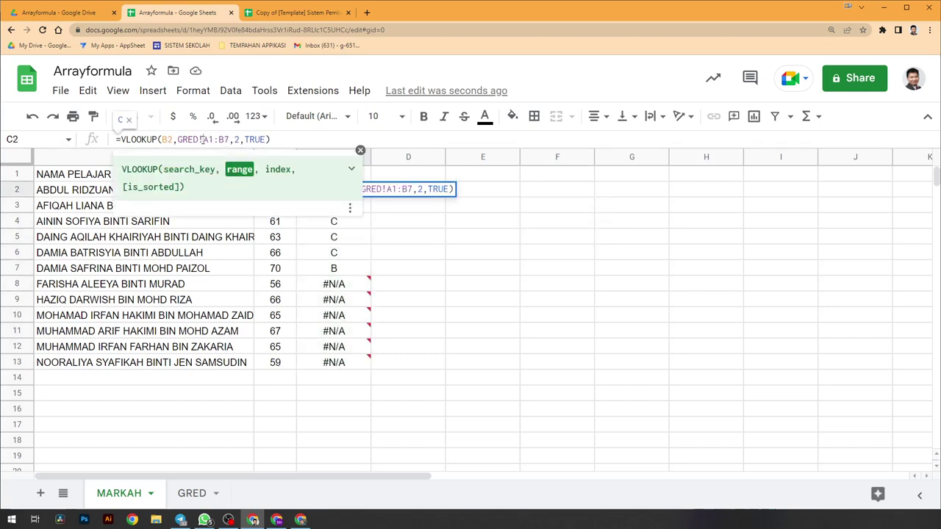
pyautogui.press('F4')
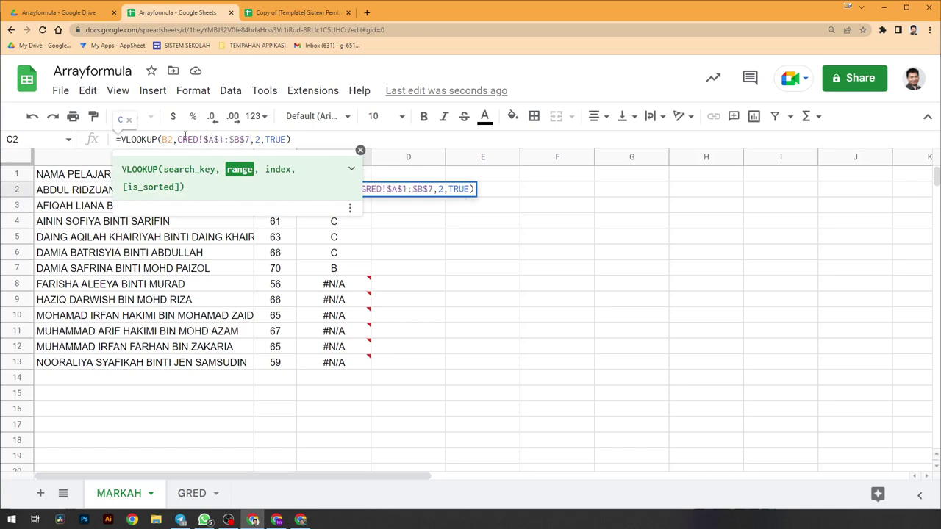
pyautogui.press('Return')
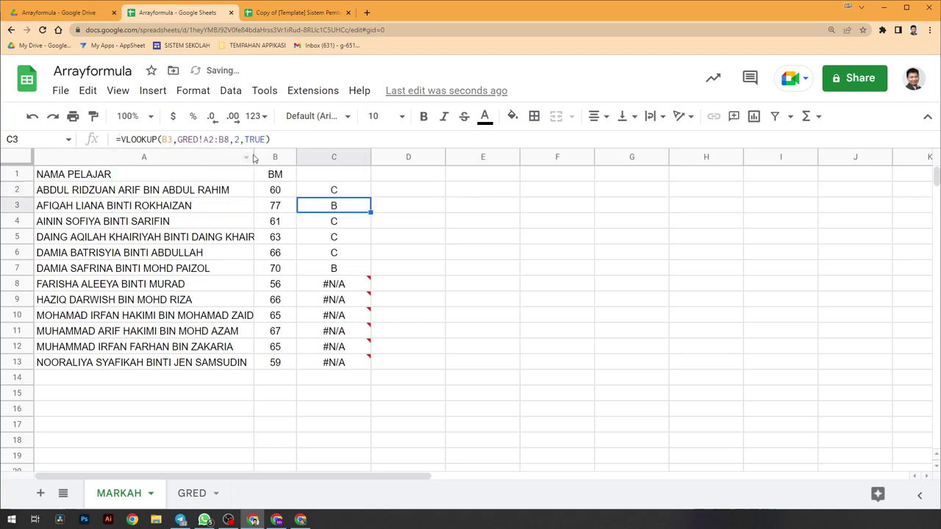
# - Fill the C2 formula with the absolute range down through C13 and check the copied formula in C5
pyautogui.click(346, 190)
pyautogui.moveTo(370, 193); pyautogui.dragTo(359, 363)
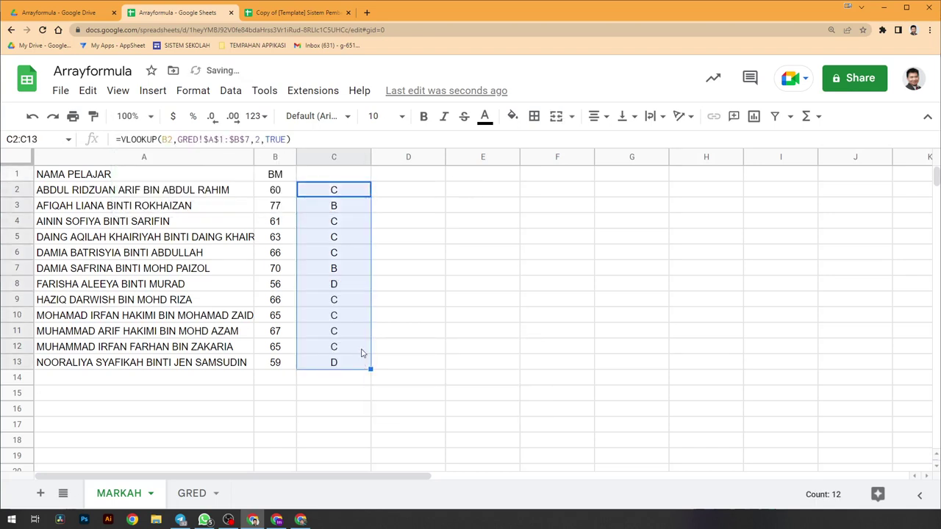
pyautogui.click(364, 239)
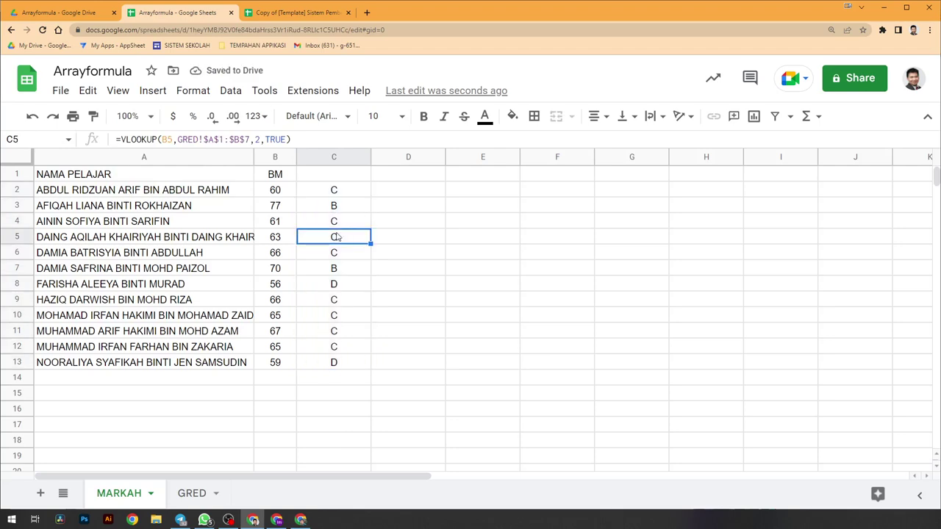
# - Look over the grades in column C and the empty rows below the student list
pyautogui.scroll(-2, 188, 407)
pyautogui.scroll(2, 188, 407)
pyautogui.scroll(-2, 339, 392)
pyautogui.scroll(-10, 339, 392)
pyautogui.scroll(8, 342, 420)
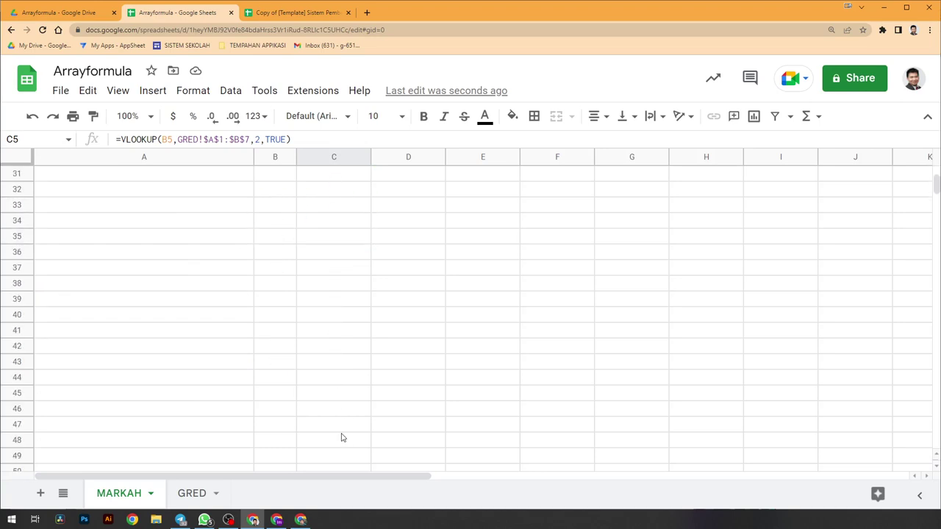
pyautogui.scroll(2, 343, 437)
pyautogui.scroll(4, 342, 436)
pyautogui.scroll(-1, 334, 316)
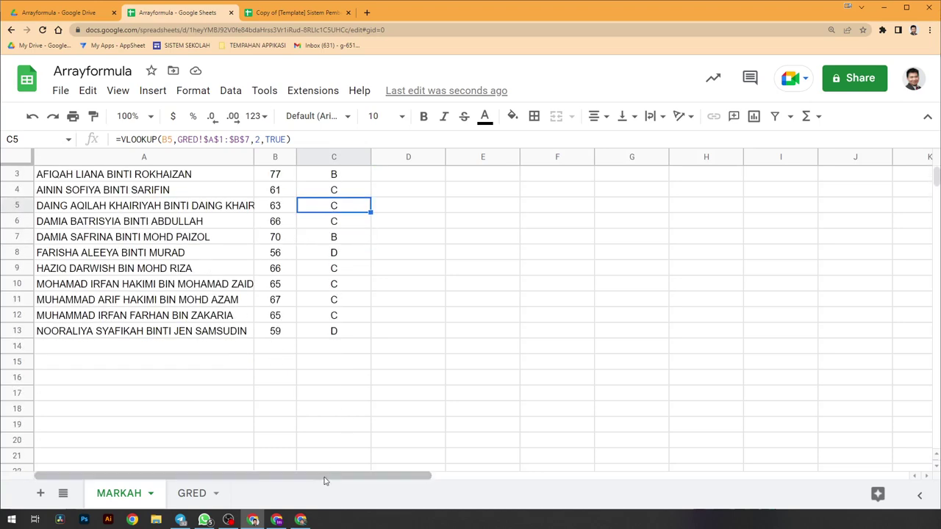
pyautogui.scroll(1, 331, 438)
pyautogui.scroll(-1, 332, 438)
pyautogui.scroll(1, 332, 445)
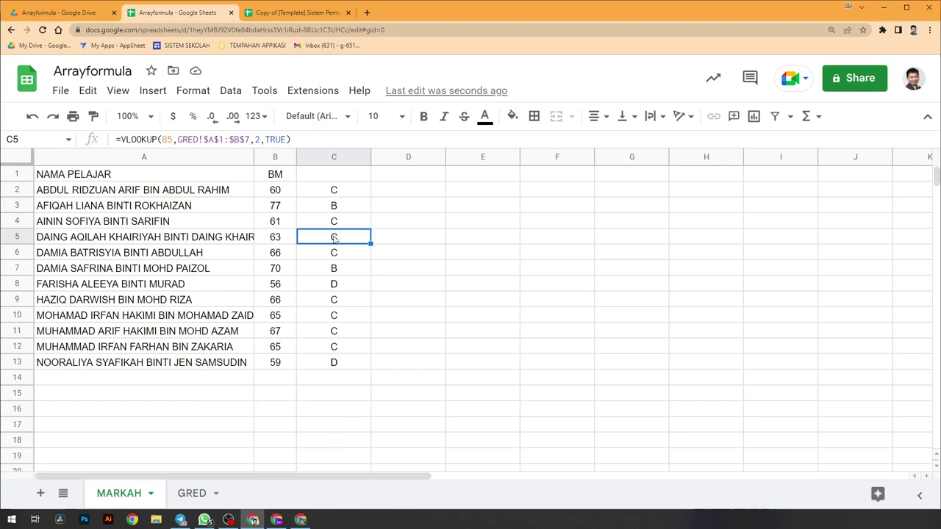
# - Clear the copied grade formulas from C3:C13, keeping only the one in C2
pyautogui.click(336, 212)
pyautogui.moveTo(336, 212); pyautogui.dragTo(347, 365)
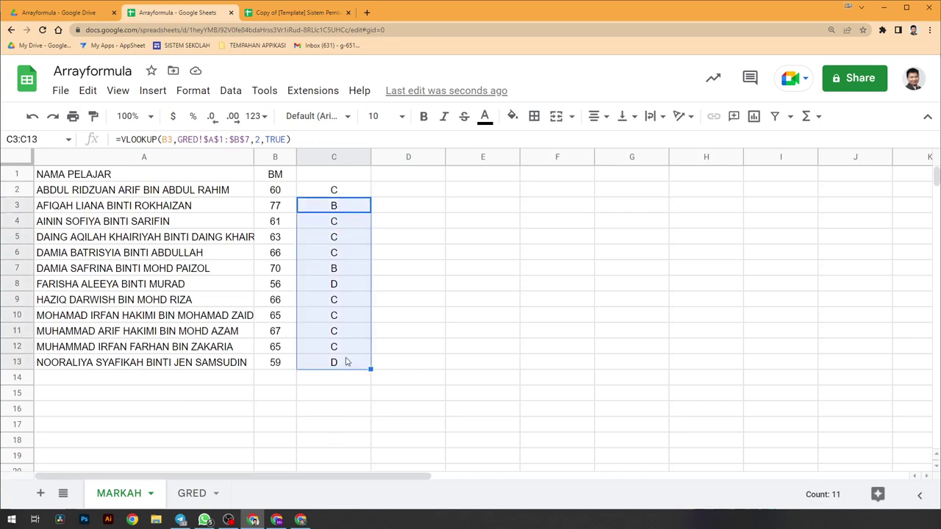
pyautogui.press('Delete')
# - Wrap the VLOOKUP in cell C2 in an ARRAYFORMULA function, including its closing parenthesis
pyautogui.click(334, 192)
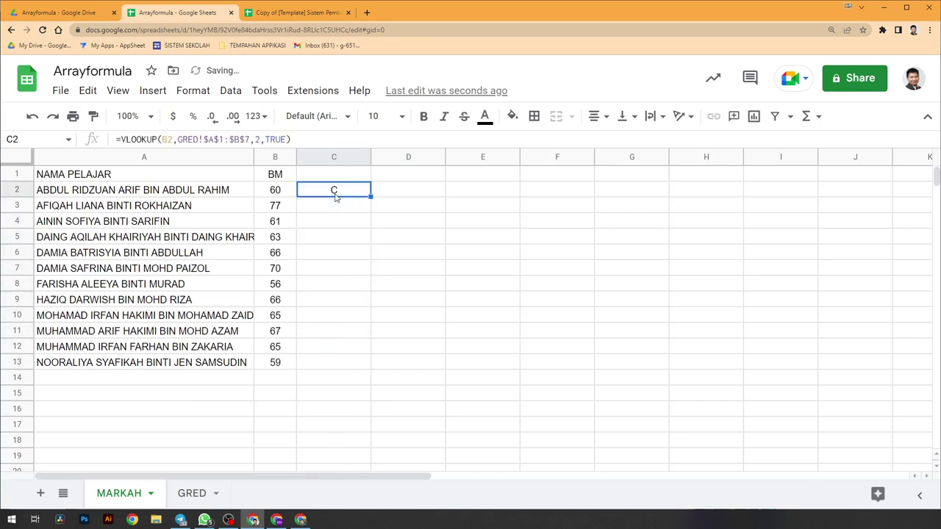
pyautogui.click(177, 139)
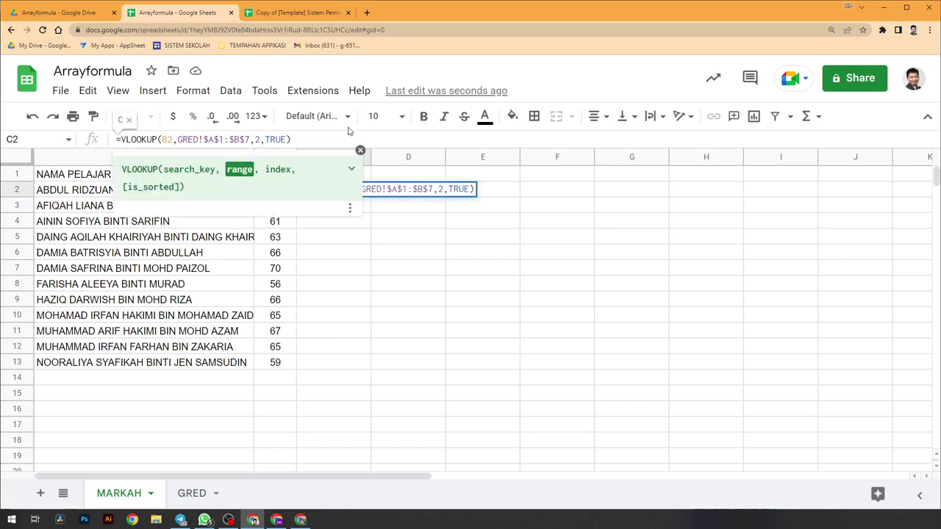
pyautogui.write('A')
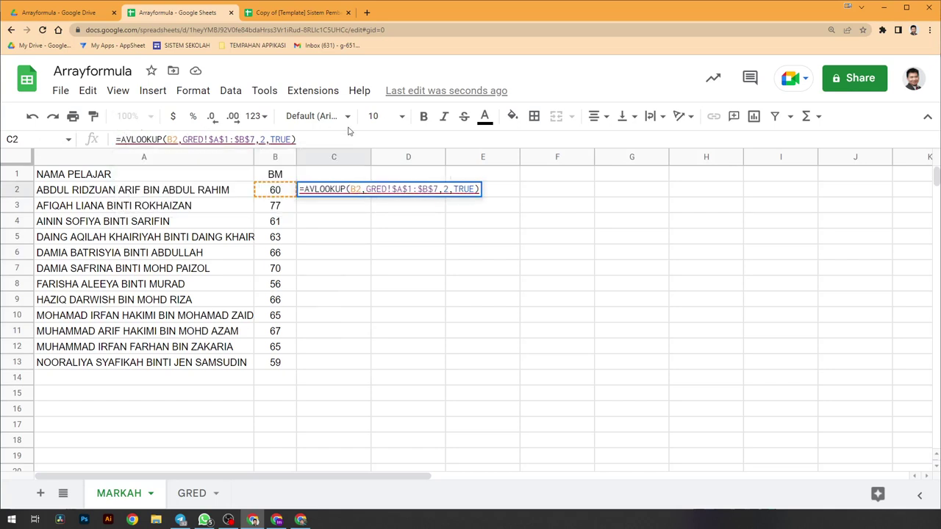
pyautogui.write('RRAYFORMULA(')
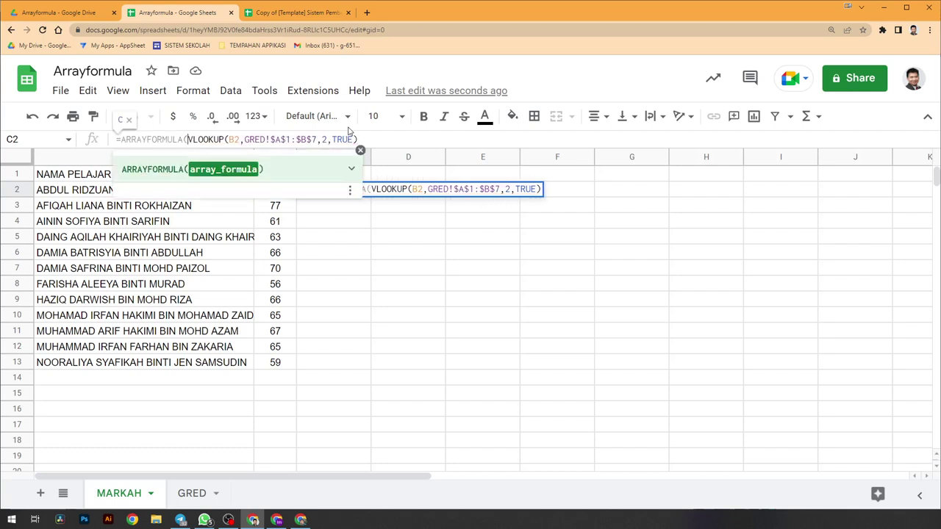
pyautogui.click(378, 138)
pyautogui.write(')')
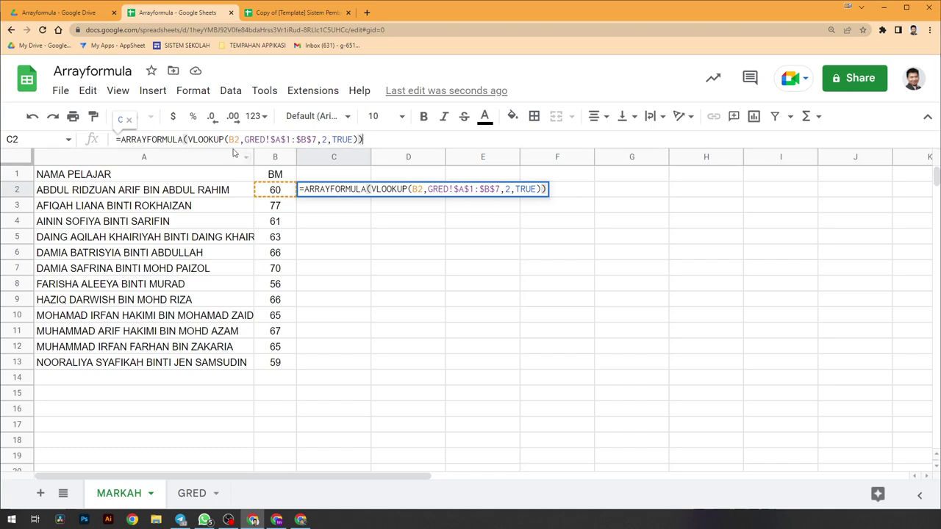
# - Extend the VLOOKUP search key in C2 to the open-ended range B2:B, apply the array formula and review column C
pyautogui.click(239, 140)
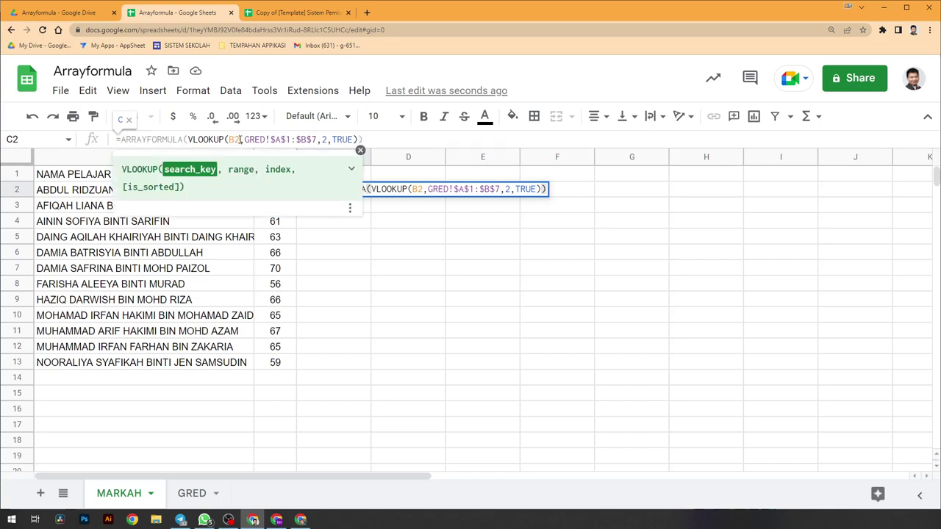
pyautogui.write(':B')
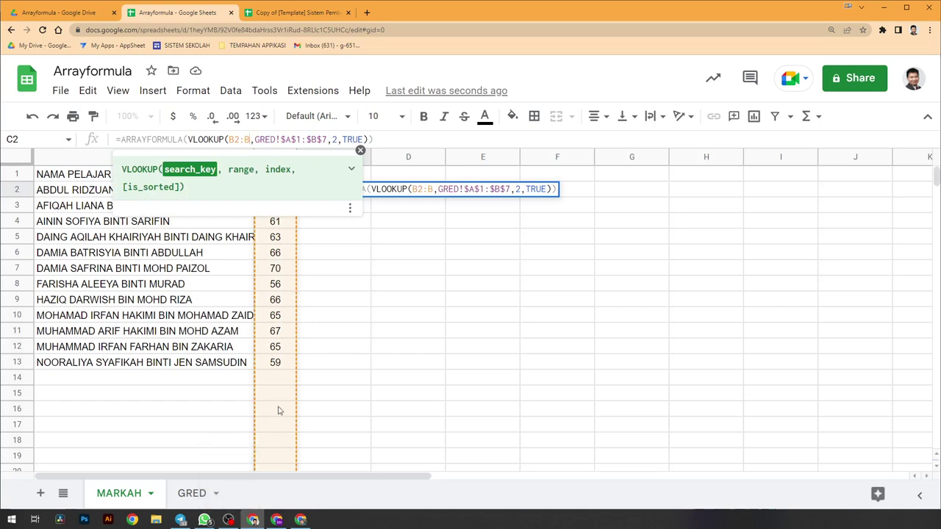
pyautogui.scroll(-5, 272, 401)
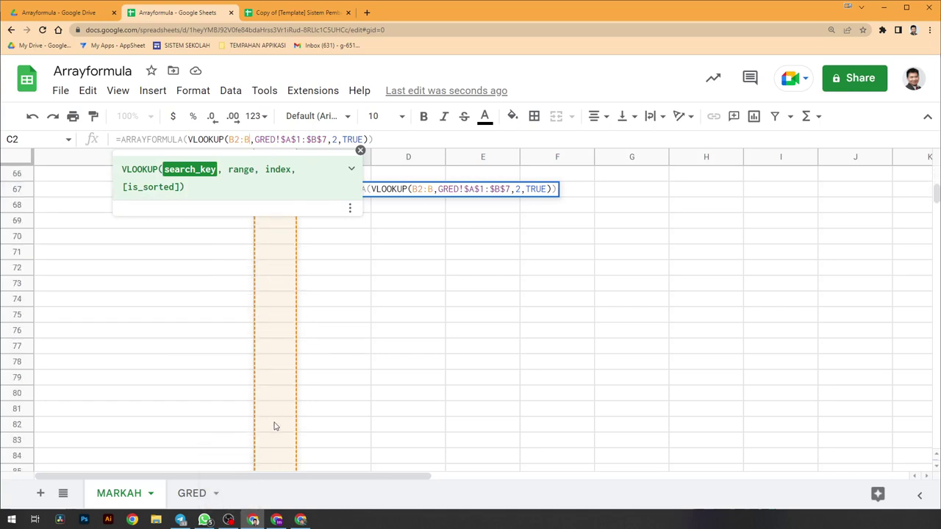
pyautogui.scroll(5, 273, 423)
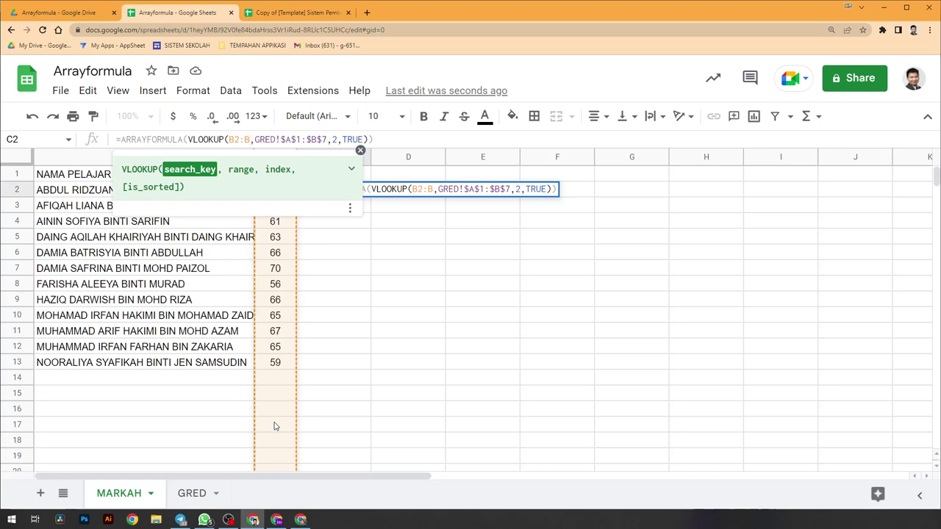
pyautogui.press('Return')
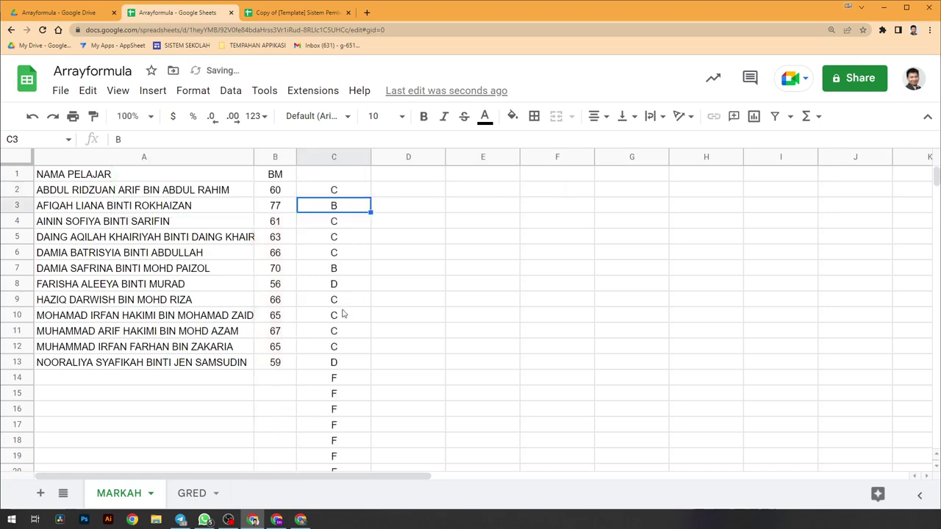
pyautogui.scroll(-2, 340, 365)
pyautogui.scroll(2, 340, 365)
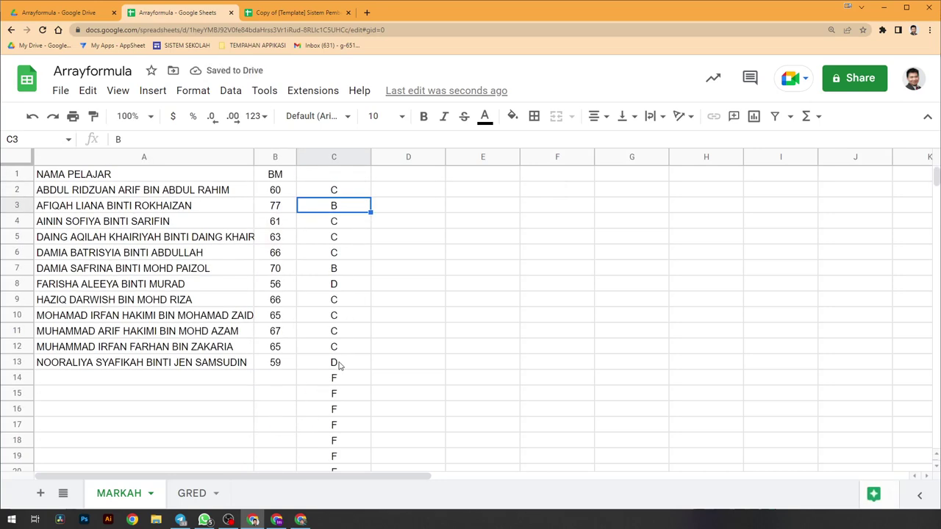
# - Compare the grades in column C with the student names and the blank BM rows below row 13
pyautogui.click(354, 194)
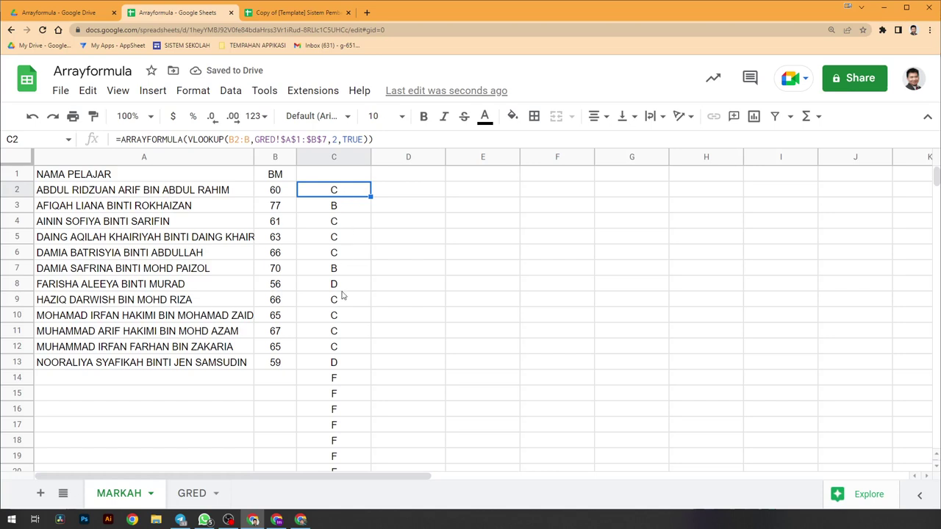
pyautogui.click(279, 380)
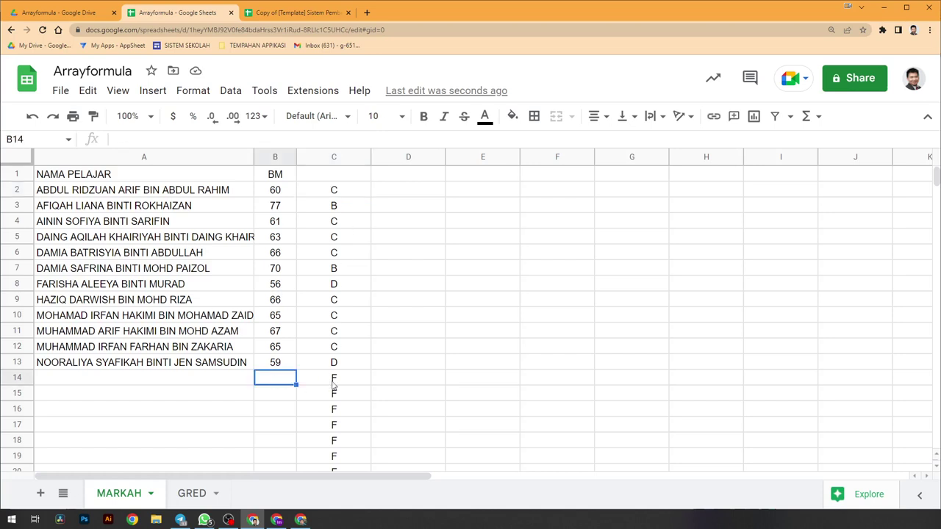
pyautogui.click(333, 384)
pyautogui.click(279, 383)
pyautogui.click(348, 181)
pyautogui.click(347, 191)
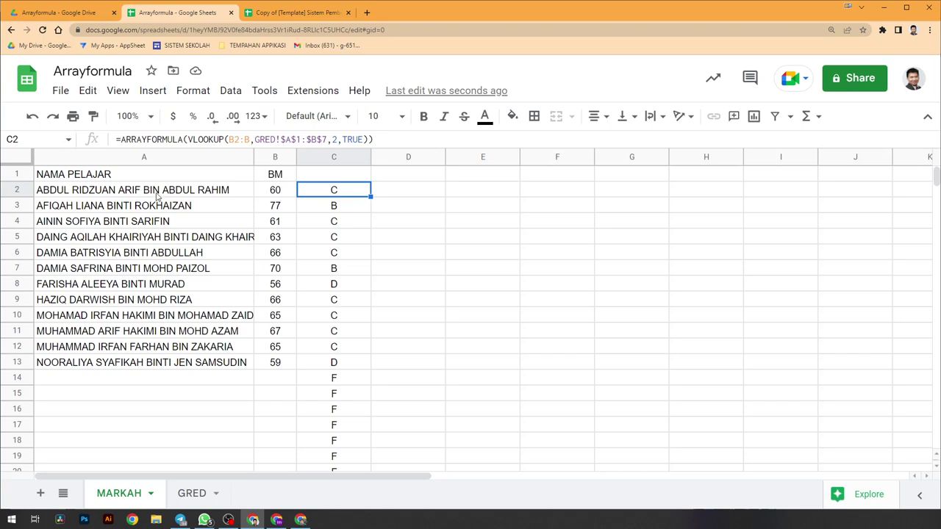
pyautogui.moveTo(157, 192); pyautogui.dragTo(160, 363)
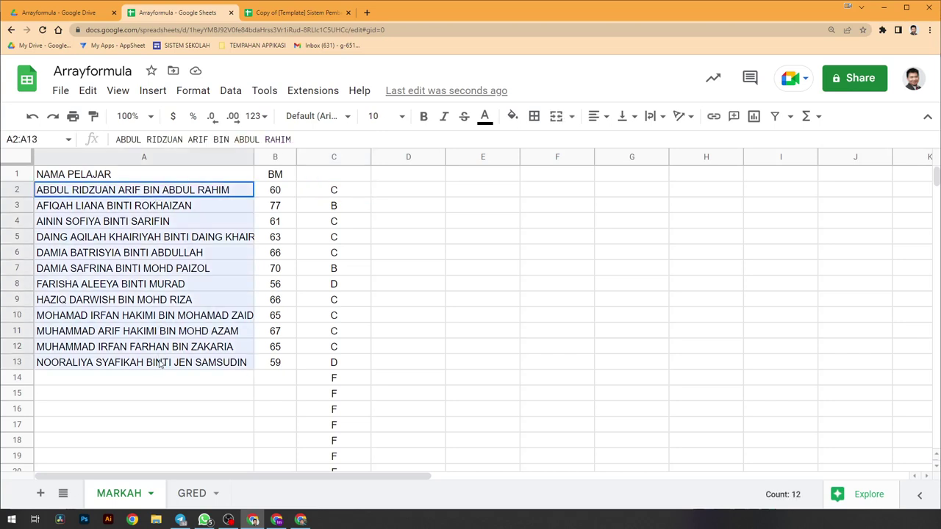
pyautogui.click(327, 192)
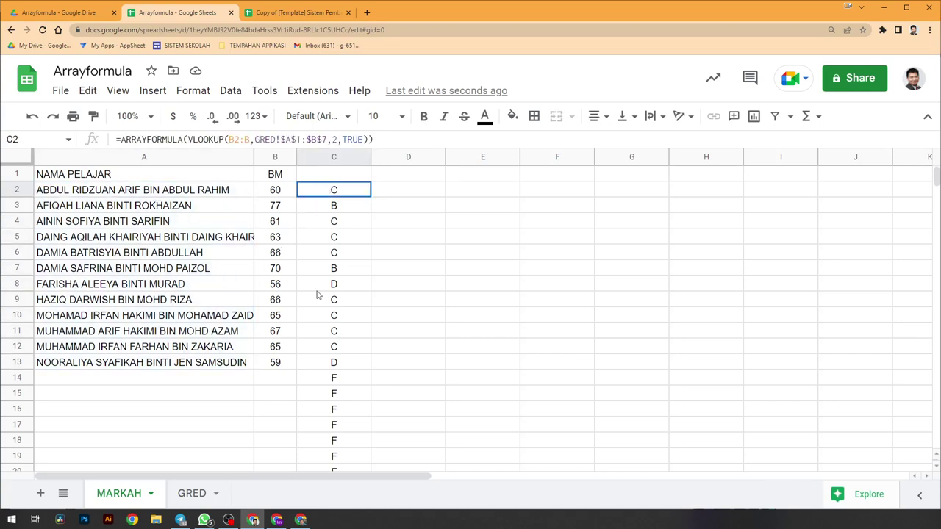
pyautogui.keyDown('shift'); pyautogui.click(313, 366); pyautogui.keyUp('shift')
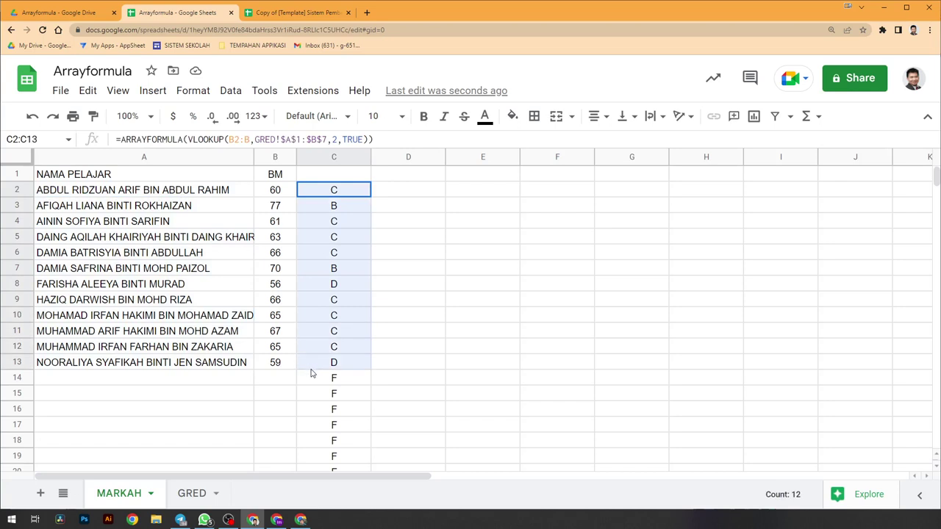
pyautogui.click(212, 195)
# - Insert an IF function before the VLOOKUP in C2's ARRAYFORMULA, with the condition A2:A<>"" and the VLOOKUP as its true value
pyautogui.click(300, 194)
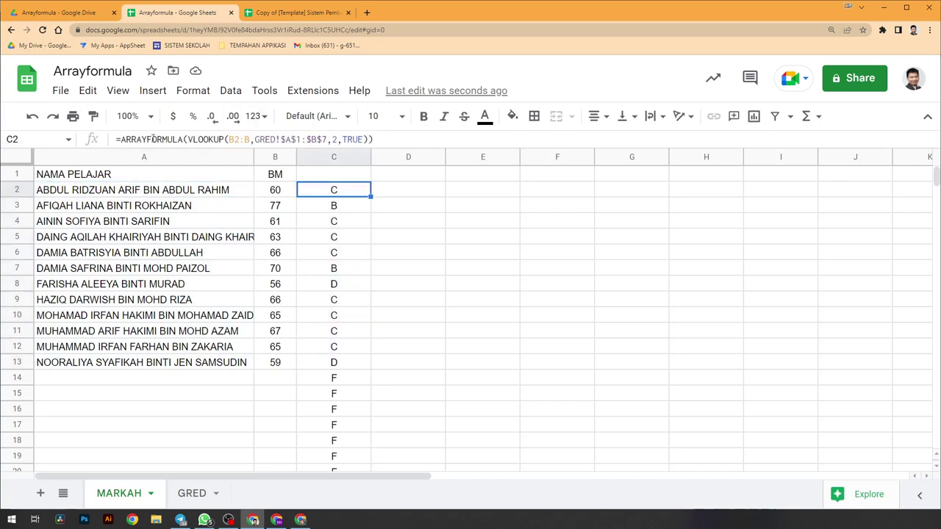
pyautogui.click(182, 140)
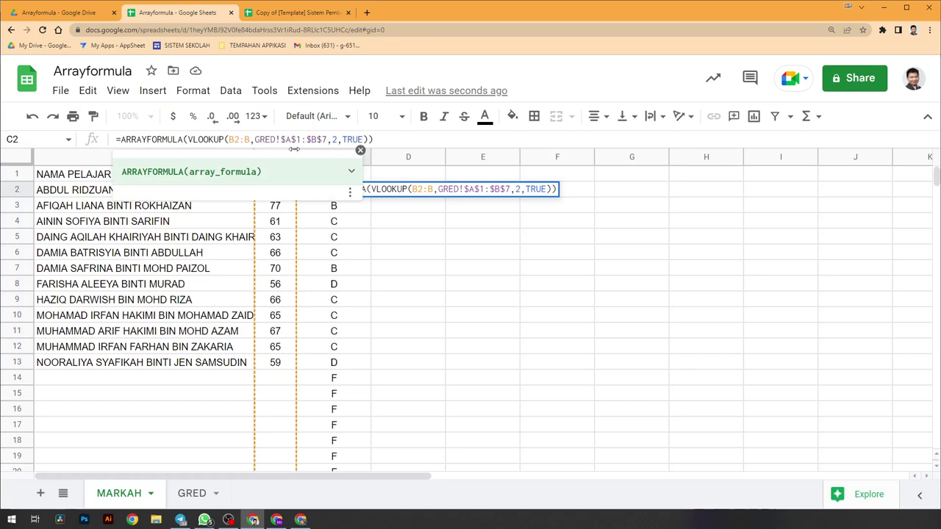
pyautogui.write('(IF')
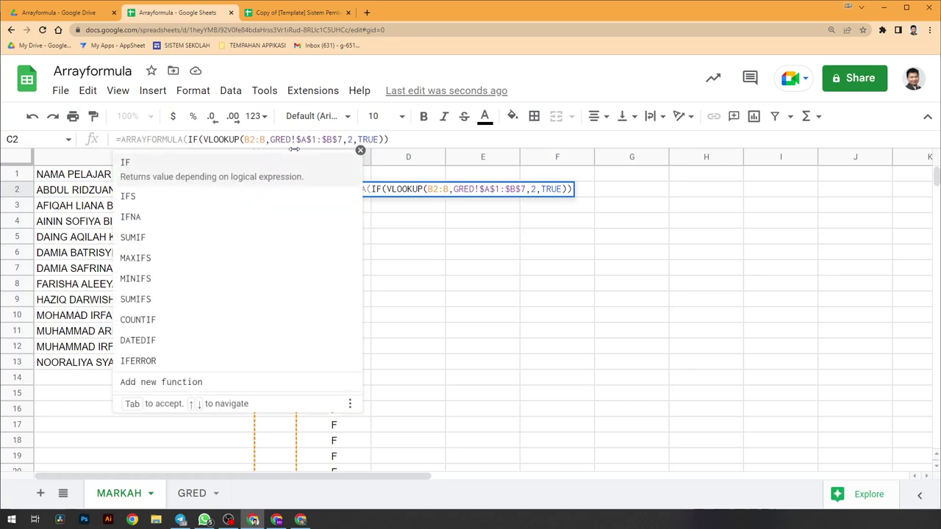
pyautogui.write('(A@')
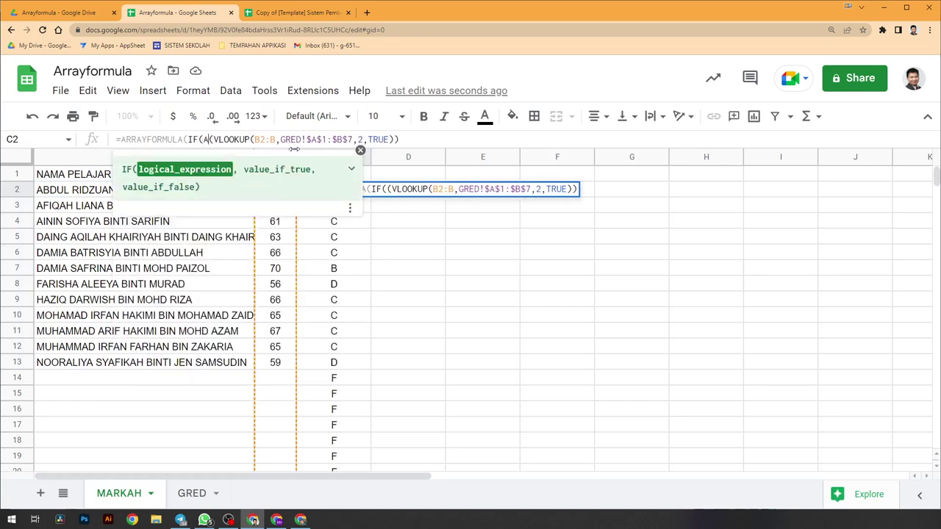
pyautogui.press('BackSpace')
pyautogui.write('2')
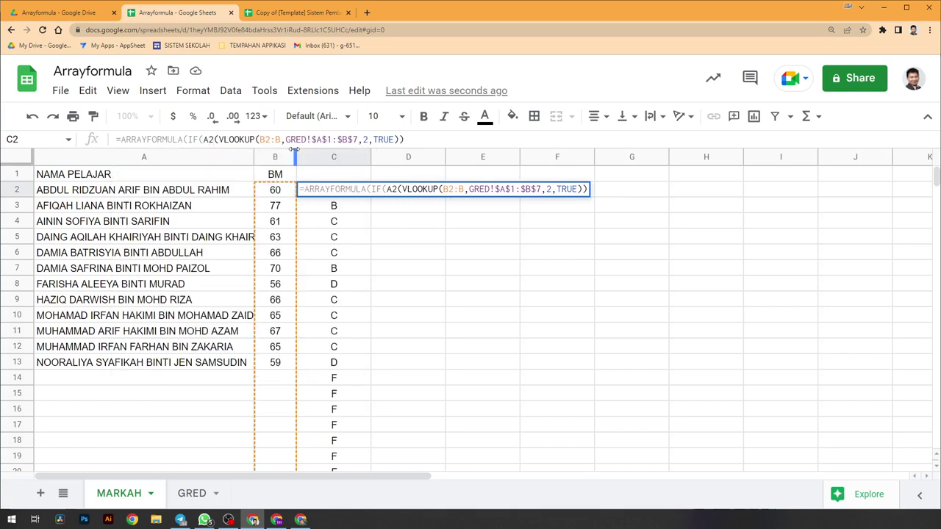
pyautogui.write(':A')
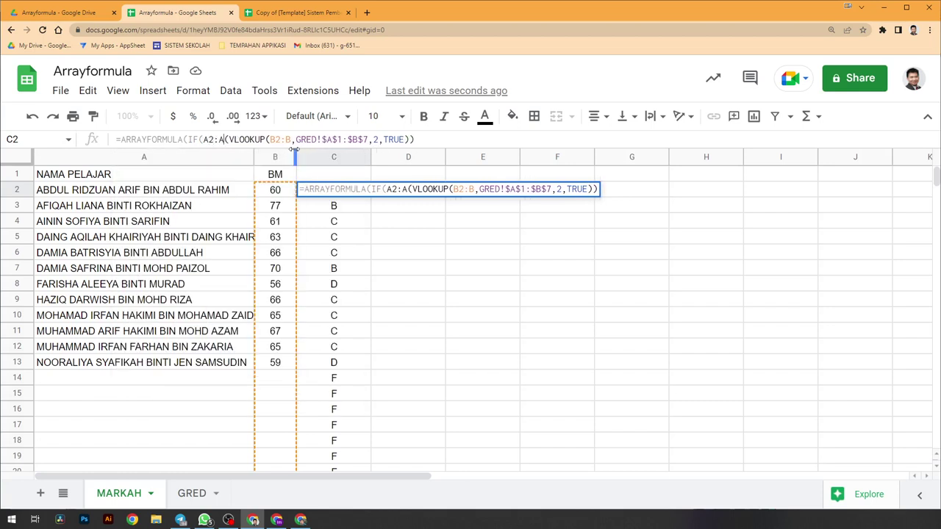
pyautogui.write('<>""')
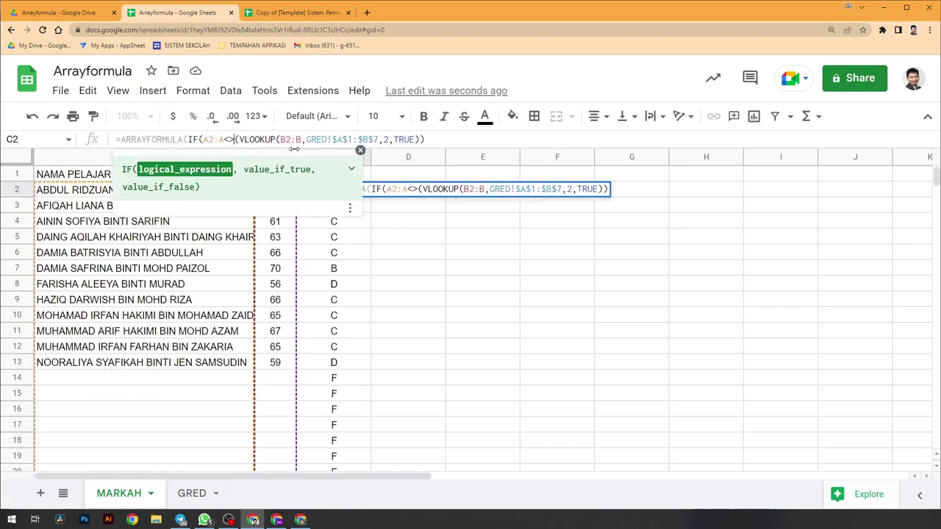
pyautogui.write(',')
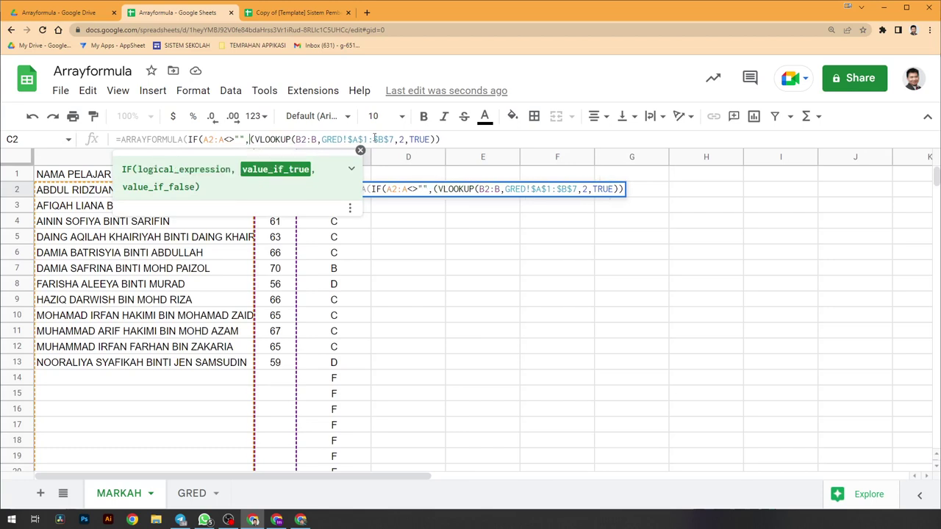
# - Complete the IF in C2 with an empty string "" as the false value, close the parentheses and apply the formula
pyautogui.click(441, 139)
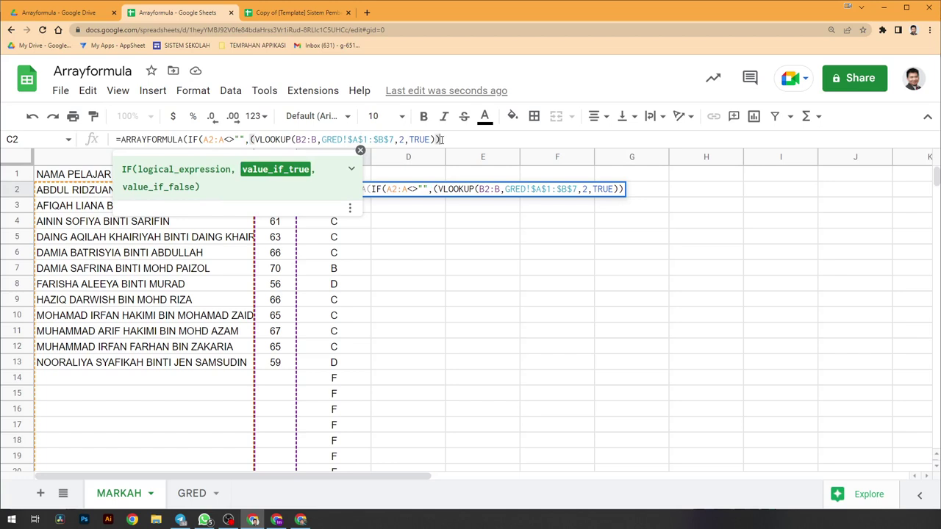
pyautogui.write(', ')
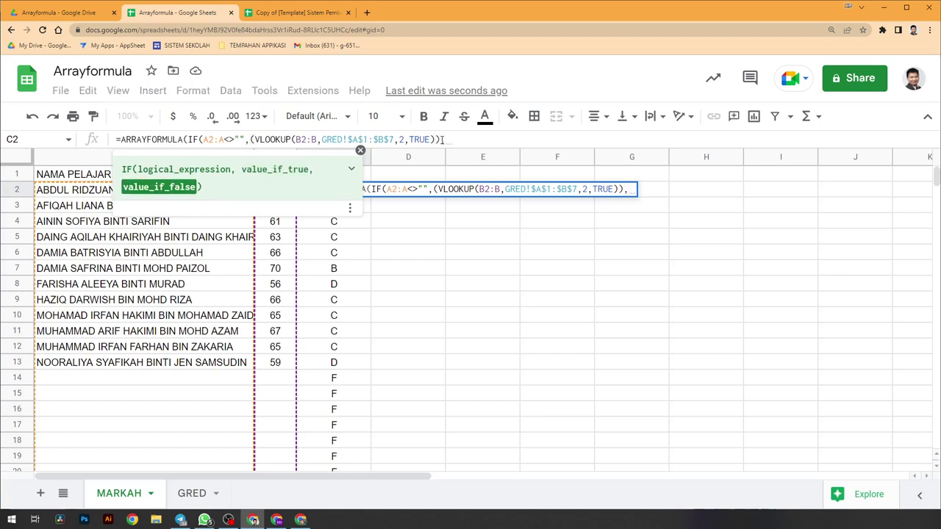
pyautogui.write('""')
pyautogui.write('))')
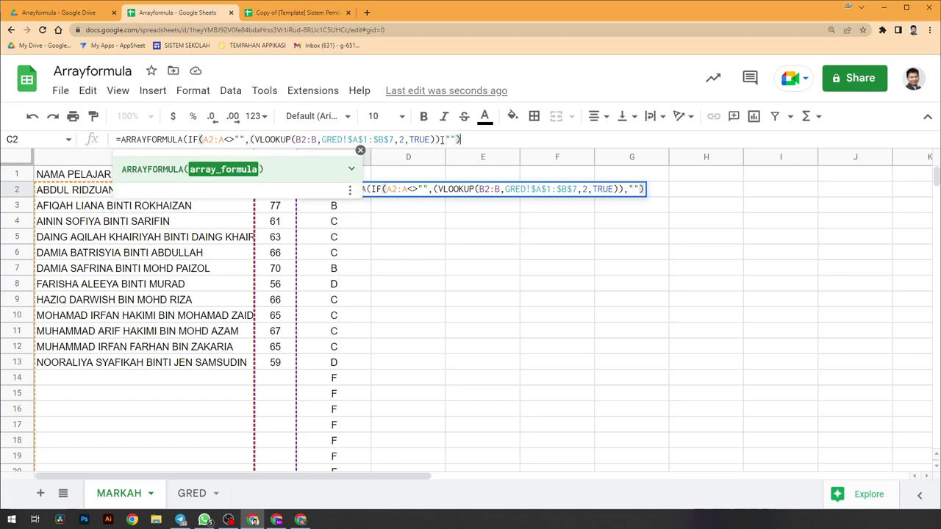
pyautogui.press('Return')
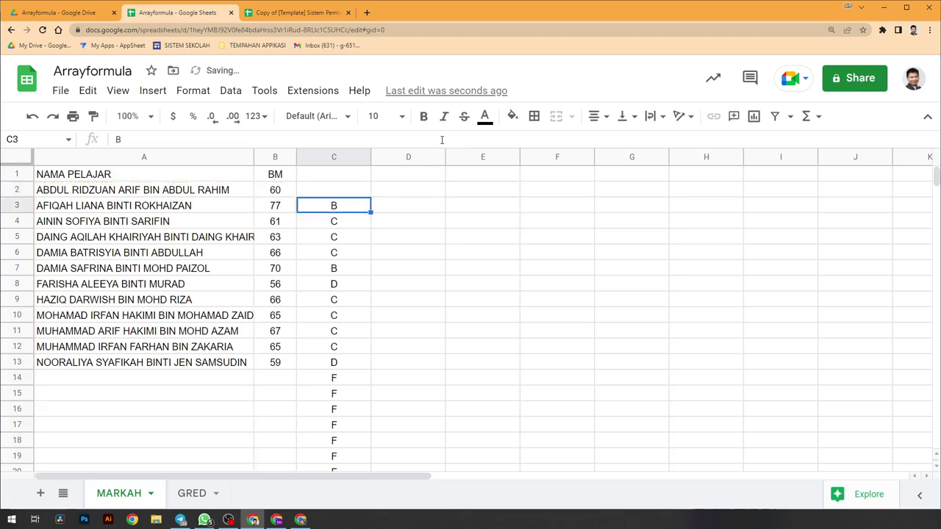
# - Check column C beside and below the student list, and review the formula in C2
pyautogui.click(336, 382)
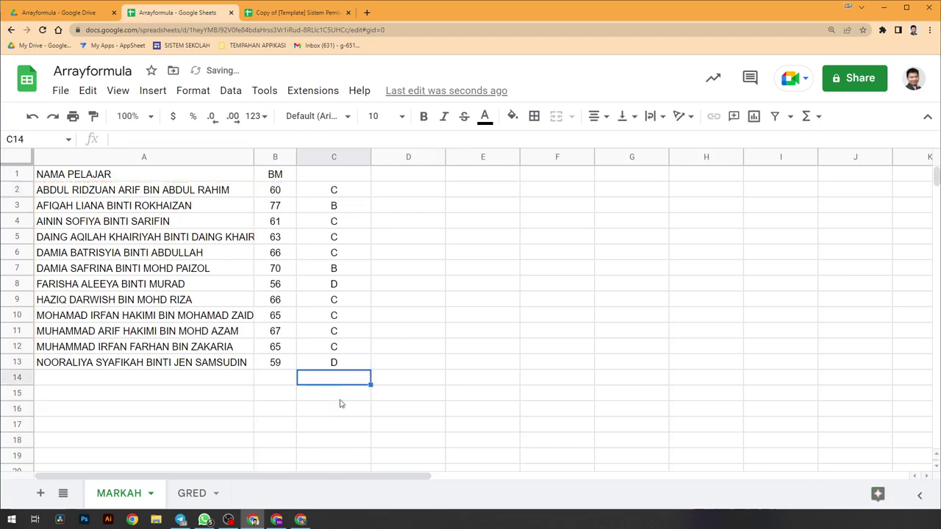
pyautogui.click(341, 409)
pyautogui.click(338, 180)
pyautogui.click(337, 189)
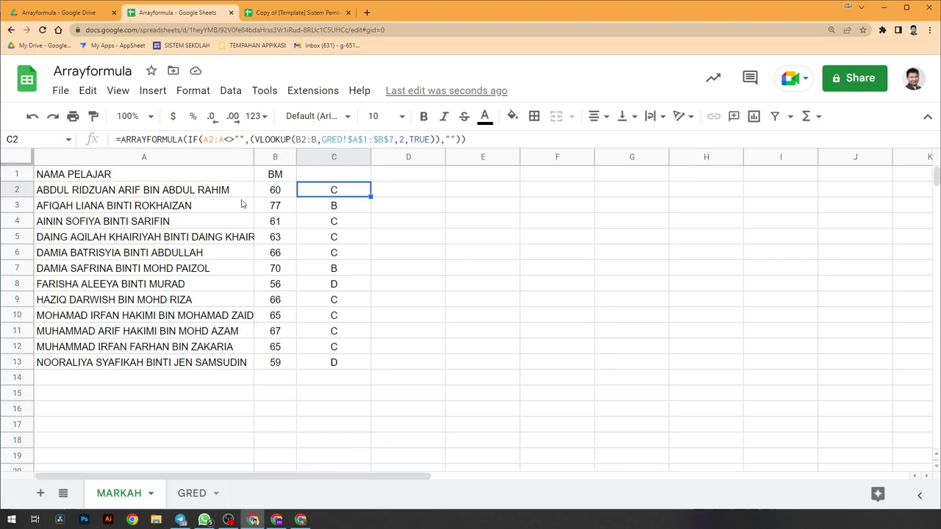
pyautogui.moveTo(106, 192); pyautogui.dragTo(353, 209)
pyautogui.moveTo(373, 250); pyautogui.dragTo(361, 363)
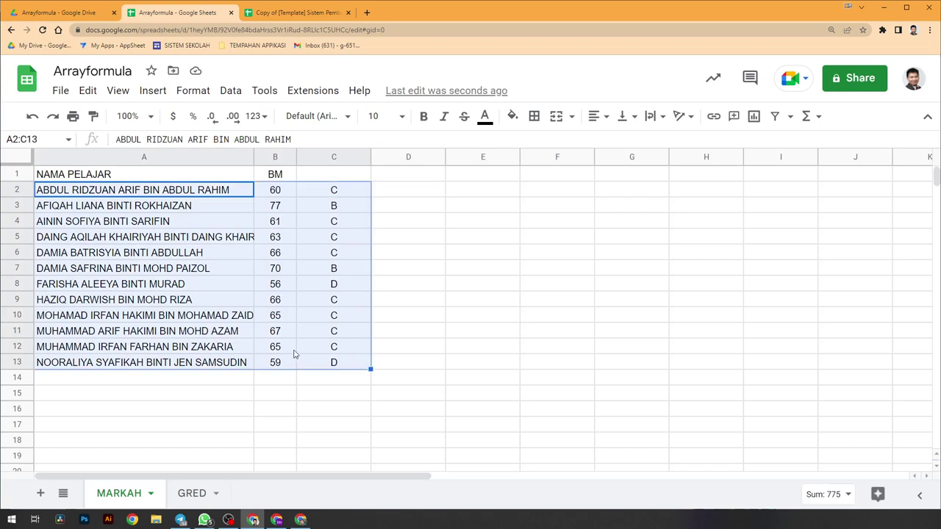
pyautogui.click(333, 190)
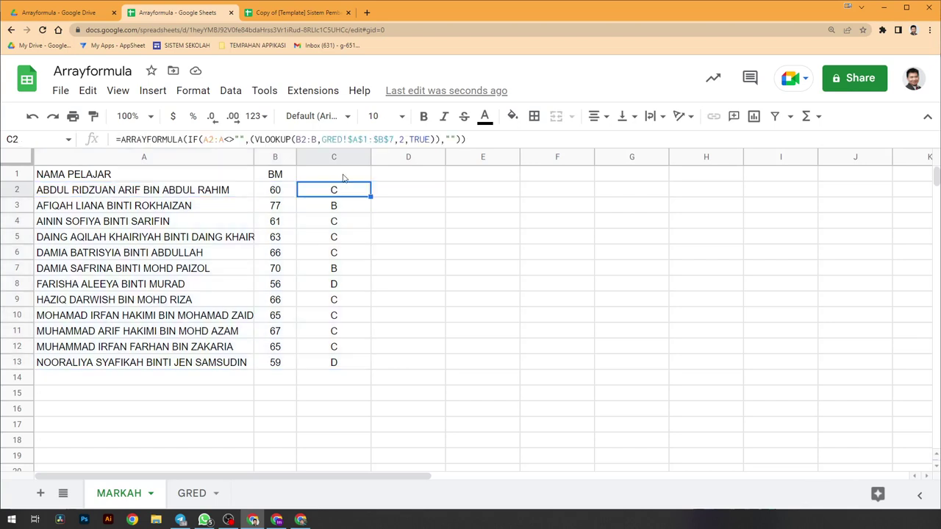
pyautogui.click(345, 179)
pyautogui.click(342, 191)
pyautogui.moveTo(485, 139); pyautogui.dragTo(122, 144)
pyautogui.press('BackSpace')
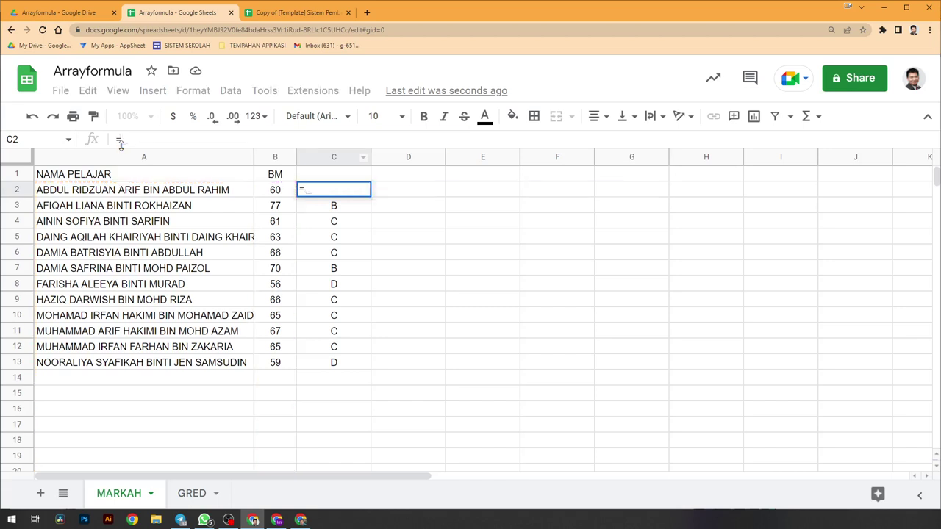
pyautogui.click(381, 207)
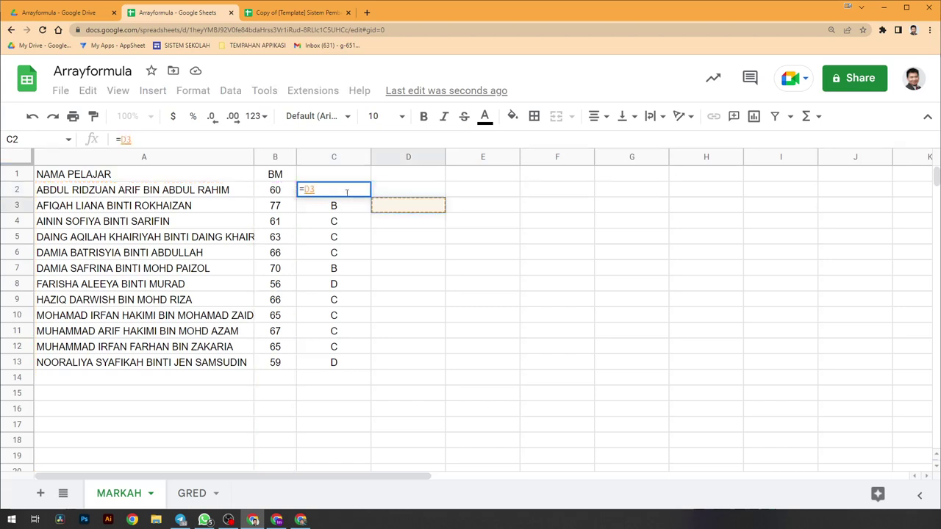
pyautogui.press('Escape')
# - Copy the ARRAYFORMULA expression without its equals sign from C2, and clear the cell
pyautogui.moveTo(468, 140); pyautogui.dragTo(121, 145)
pyautogui.hotkey('ctrl', 'c')
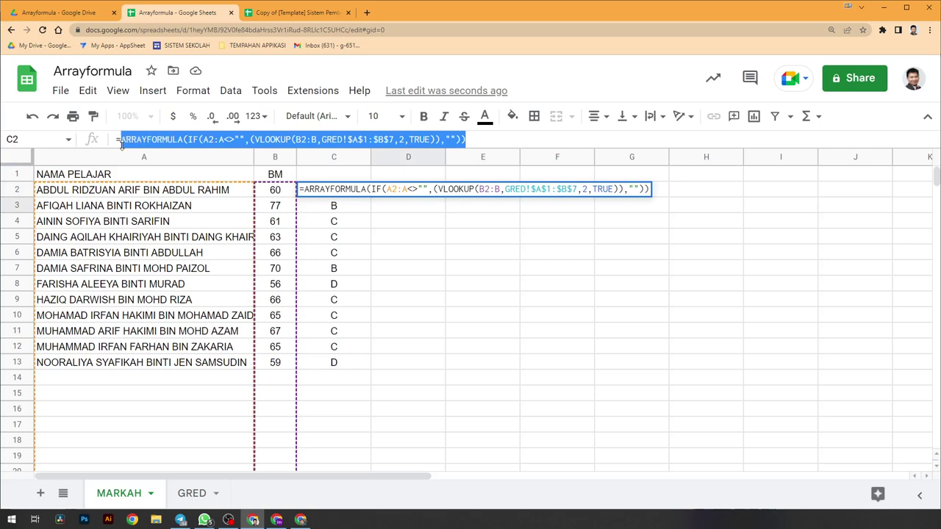
pyautogui.press('BackSpace')
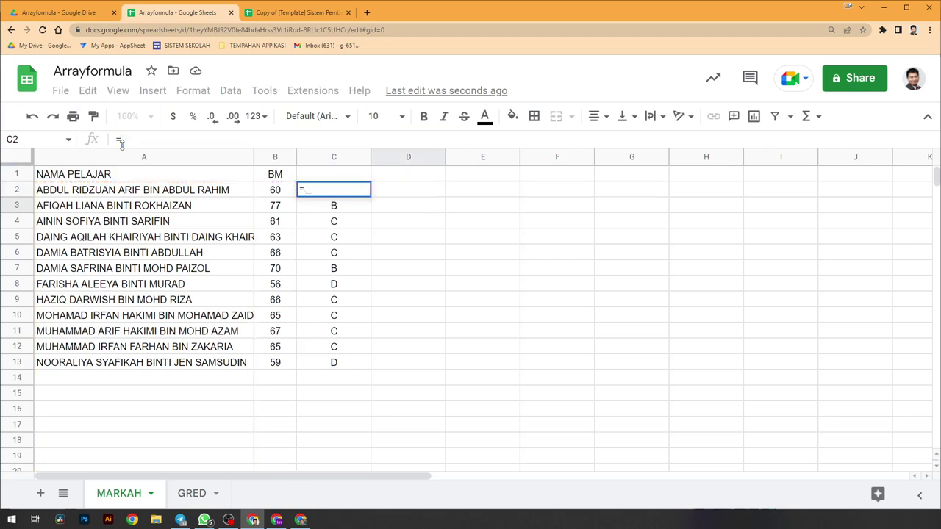
pyautogui.press('BackSpace')
pyautogui.press('Return')
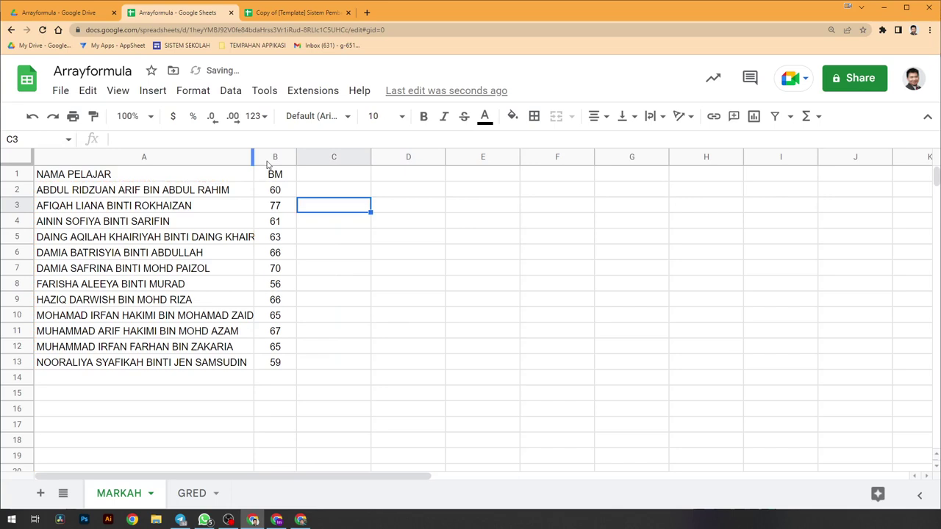
# - Begin an array in curly braces in C1 with the header text "GRED" followed by a semicolon
pyautogui.click(333, 179)
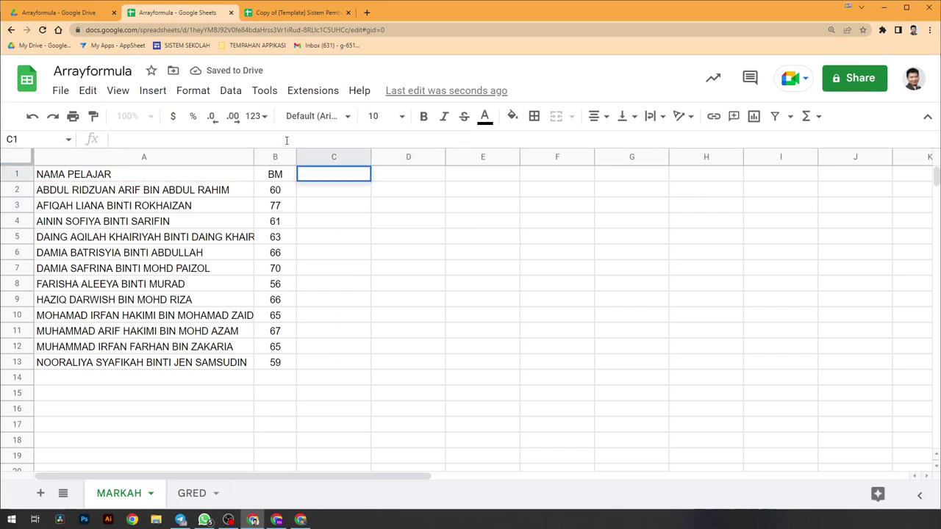
pyautogui.click(287, 140)
pyautogui.write('=')
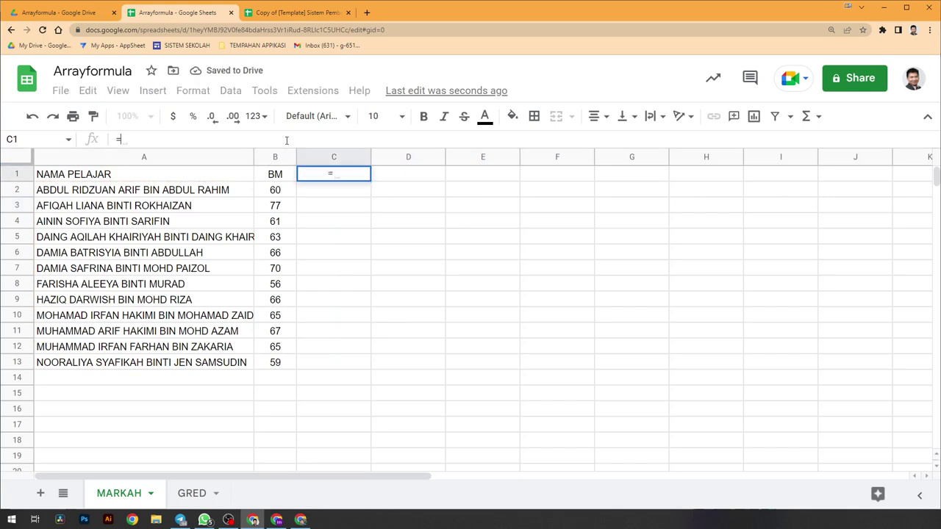
pyautogui.write('{}')
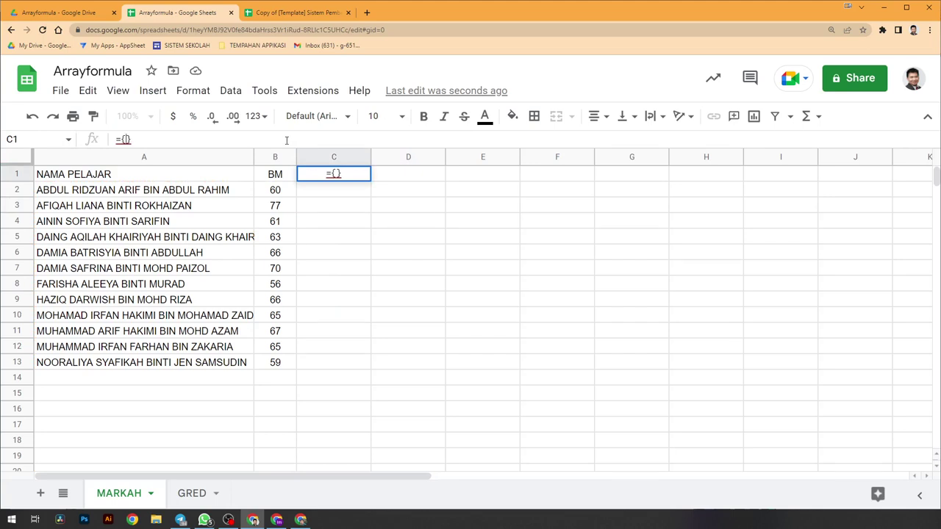
pyautogui.write('""')
pyautogui.write('GRED')
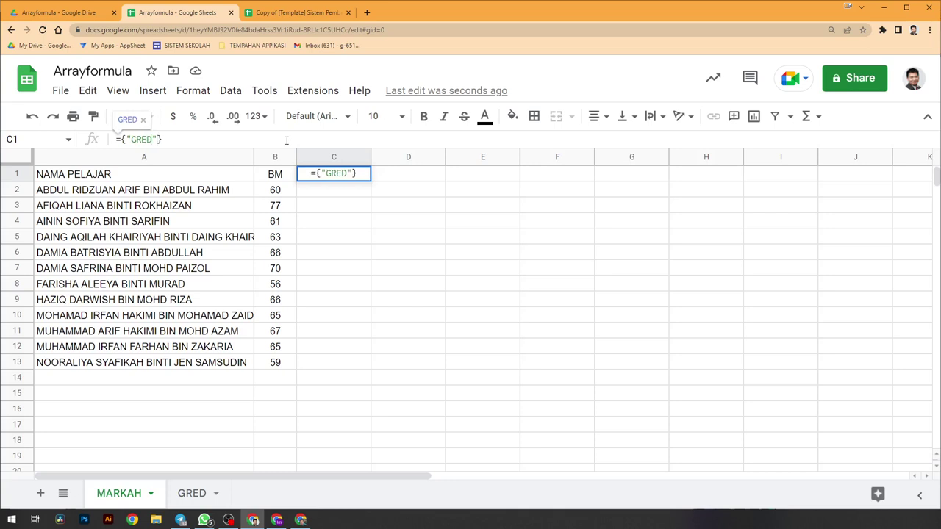
pyautogui.write(';')
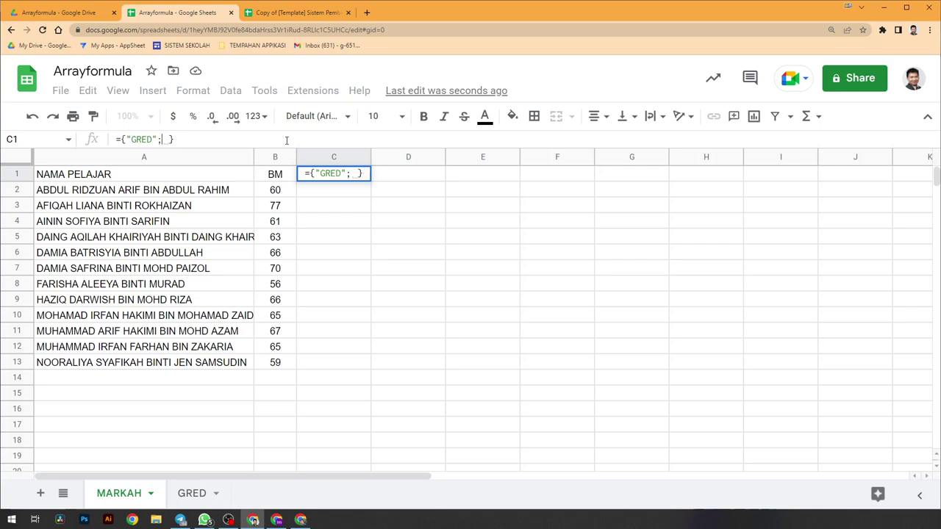
# - Paste the copied ARRAYFORMULA after the semicolon in C1's array, apply it and review the resulting formula
pyautogui.hotkey('ctrl', 'v')
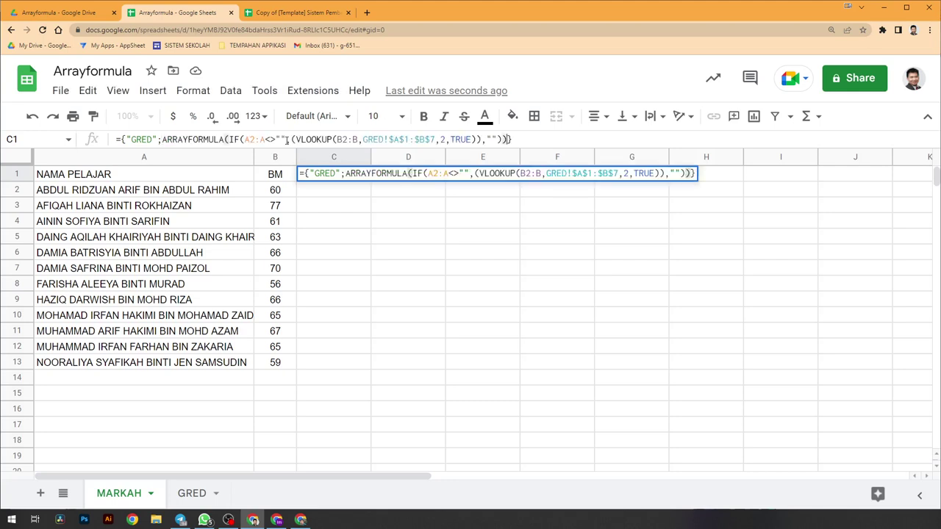
pyautogui.press('Return')
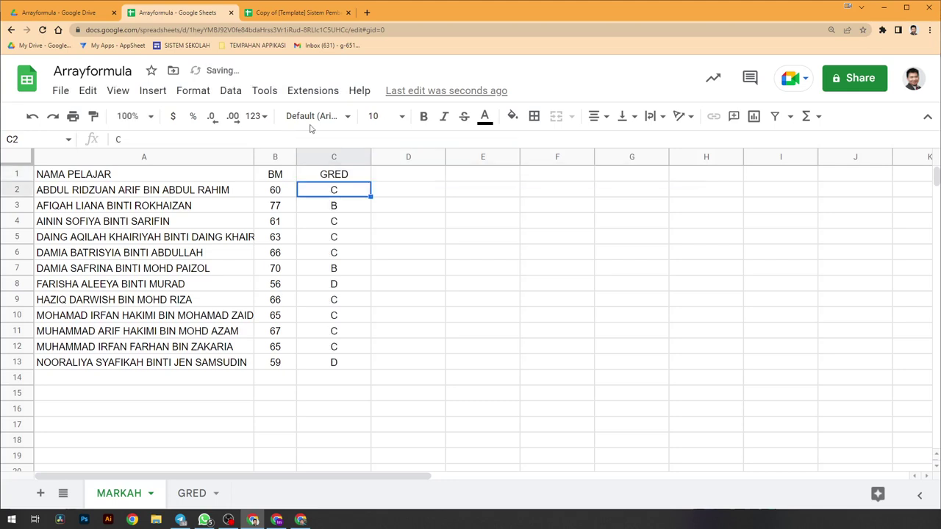
pyautogui.press('Down')
pyautogui.click(362, 178)
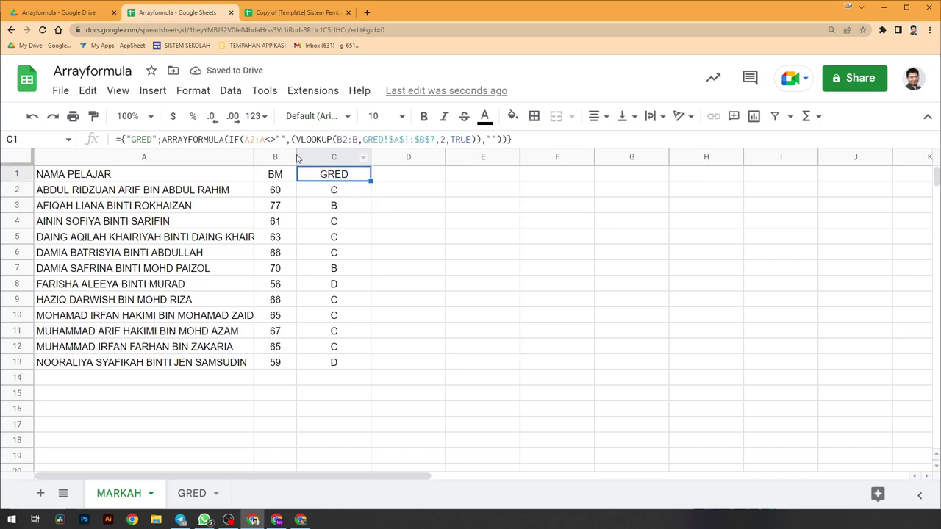
# - Examine the grades in C2:C13 and compare their cell contents with the array formula in C1
pyautogui.click(340, 193)
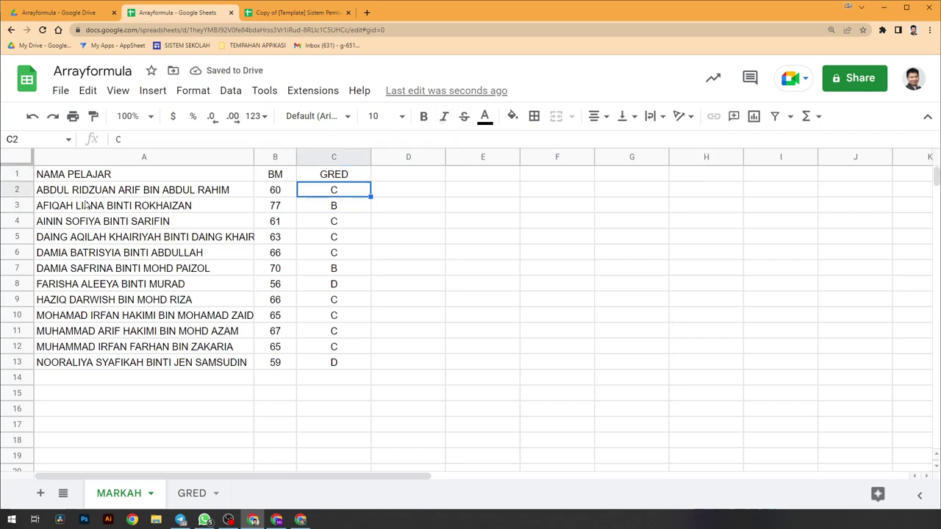
pyautogui.click(399, 220)
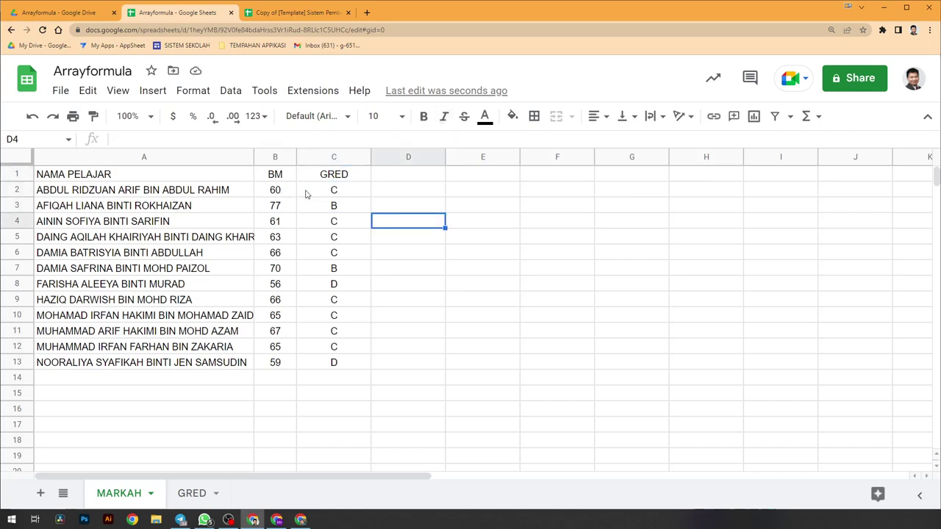
pyautogui.moveTo(339, 193); pyautogui.dragTo(358, 359)
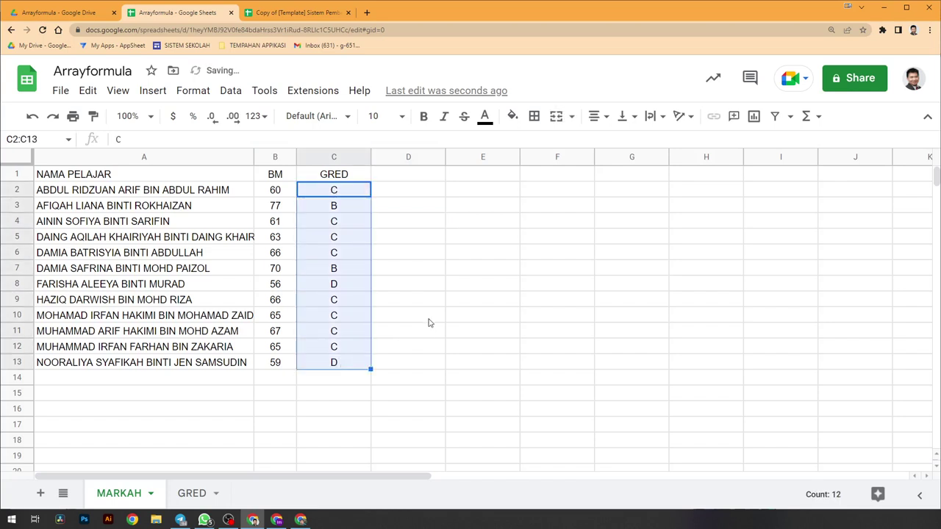
pyautogui.press('Return')
pyautogui.click(357, 192)
pyautogui.click(349, 180)
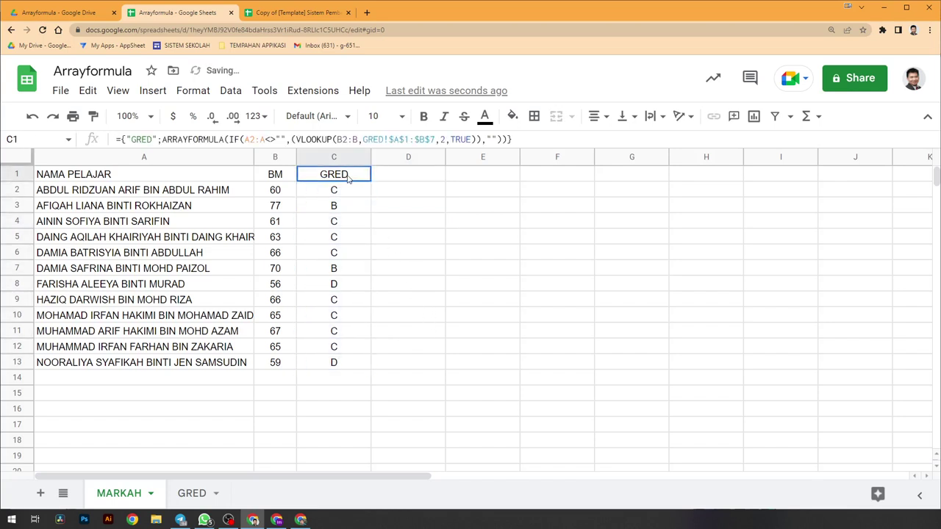
pyautogui.click(350, 193)
pyautogui.moveTo(353, 206); pyautogui.dragTo(365, 356)
pyautogui.moveTo(357, 195); pyautogui.dragTo(343, 368)
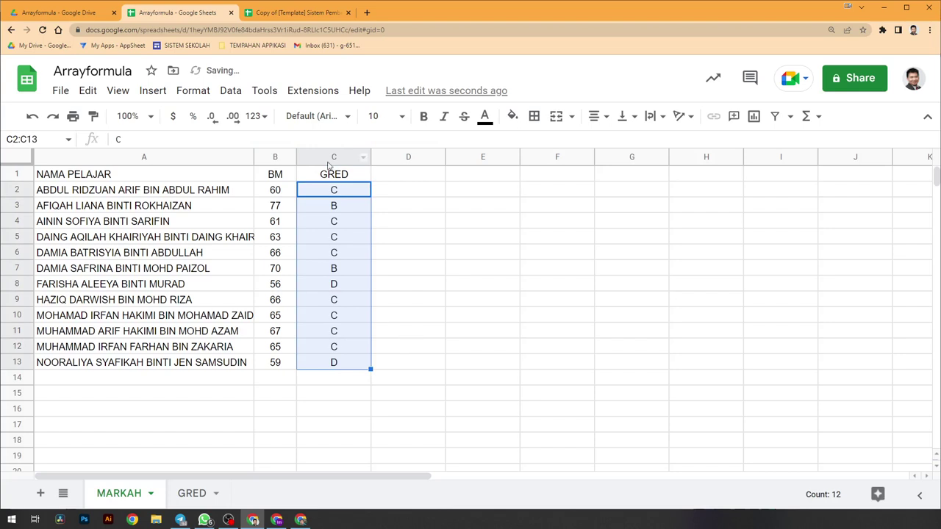
pyautogui.click(350, 176)
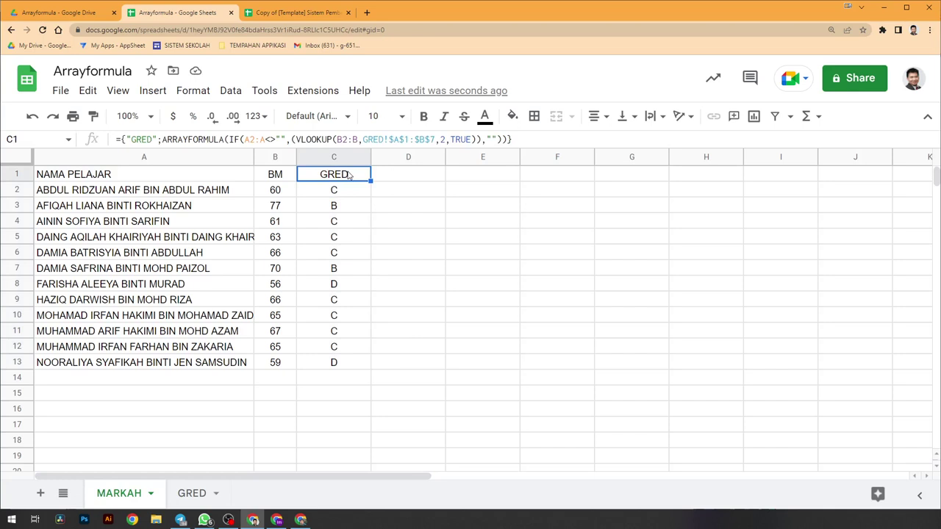
# - Add a new student's name in A14 and enter a BM mark of 32 in B14
pyautogui.click(207, 379)
pyautogui.write('ALI')
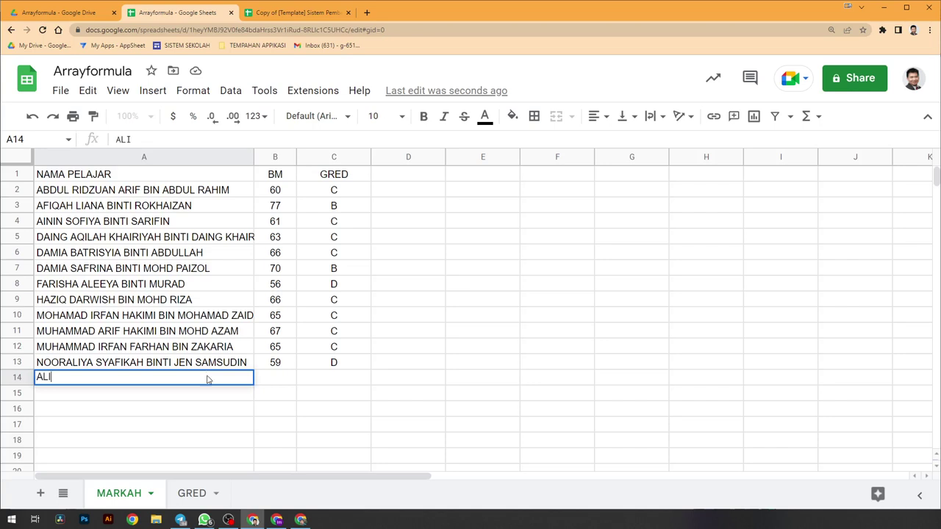
pyautogui.press('Tab')
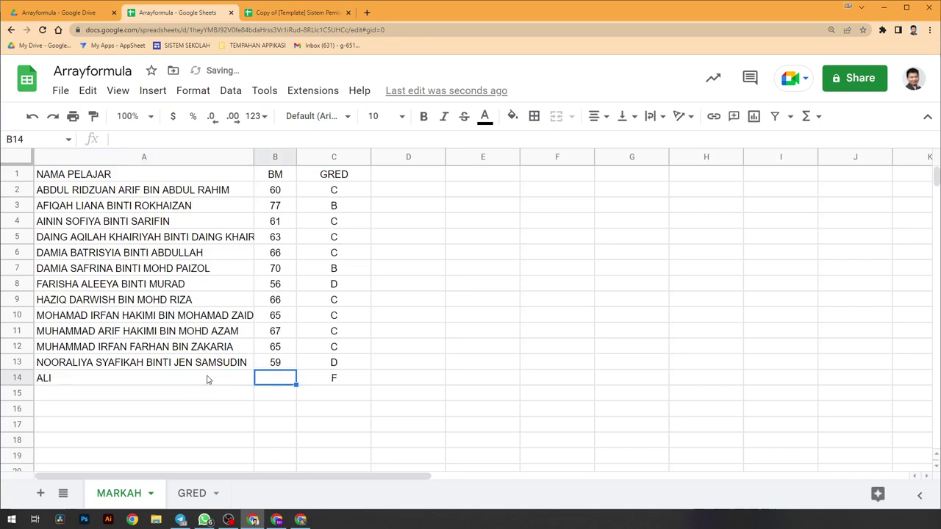
pyautogui.click(207, 379)
pyautogui.press('Tab')
pyautogui.write('4')
pyautogui.press('BackSpace')
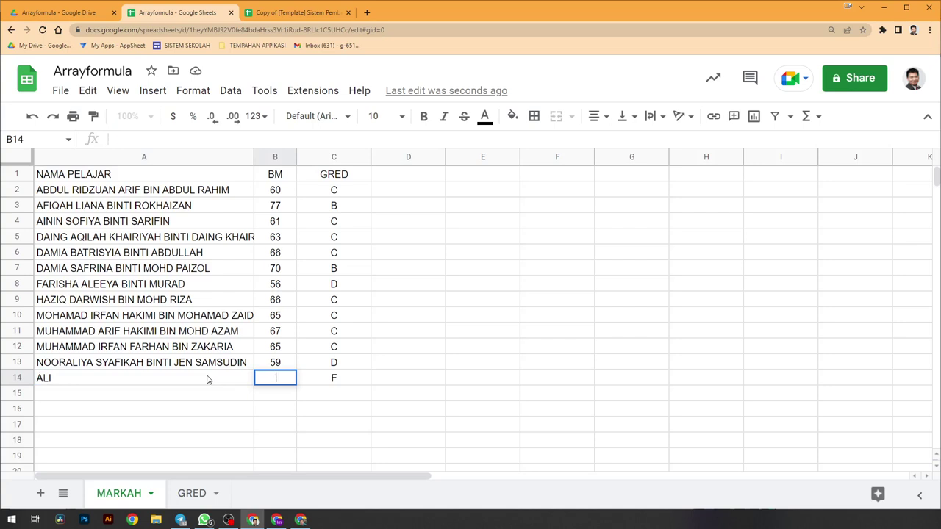
pyautogui.write('S')
pyautogui.press('BackSpace')
pyautogui.write('32')
pyautogui.press('Return')
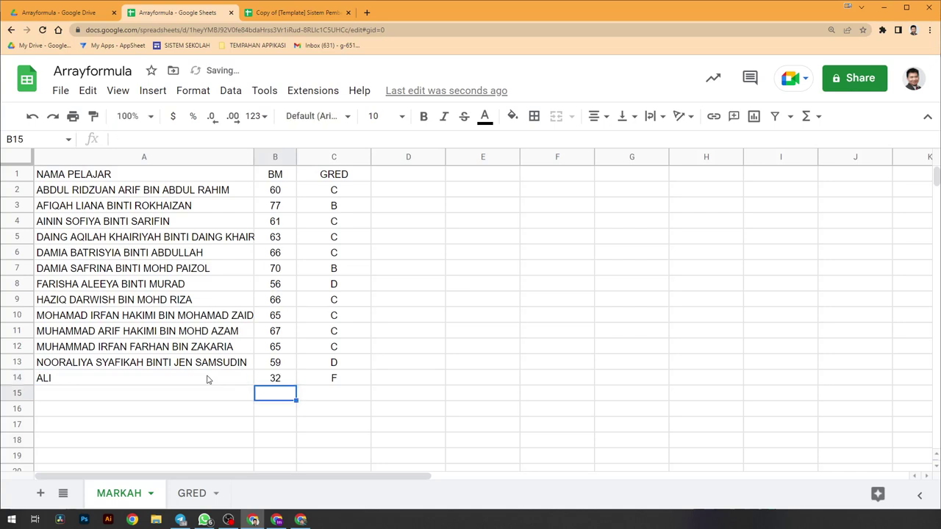
# - Set the BM mark in B14 to 44 and check the new student's row
pyautogui.press('Up')
pyautogui.write('44')
pyautogui.press('Up')
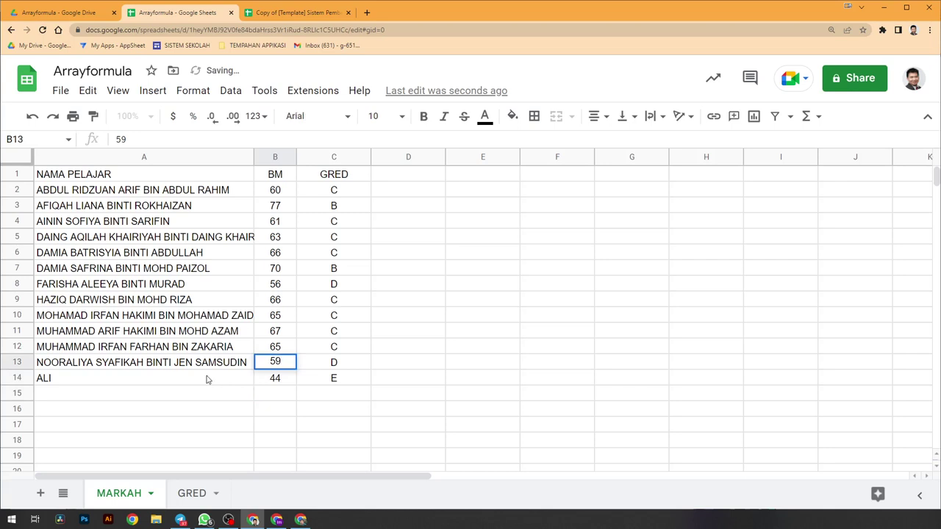
pyautogui.click(212, 394)
pyautogui.click(236, 383)
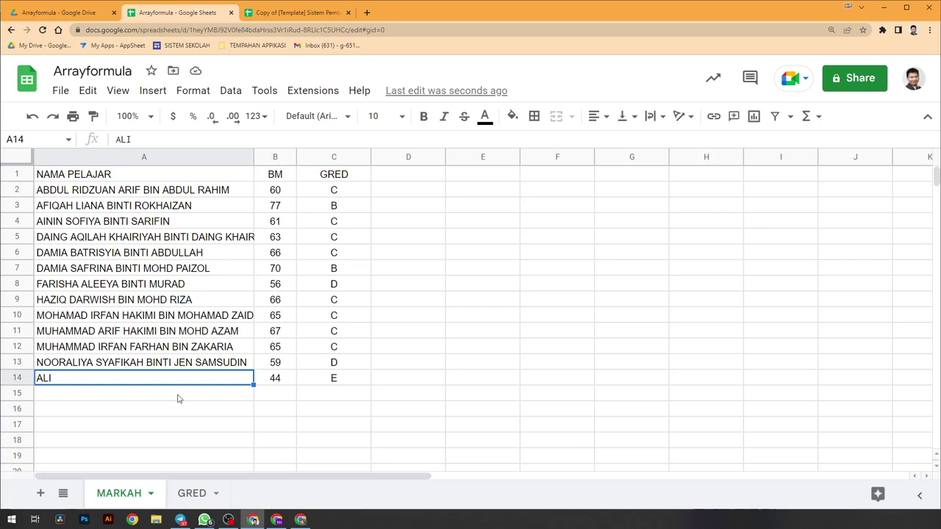
pyautogui.click(270, 397)
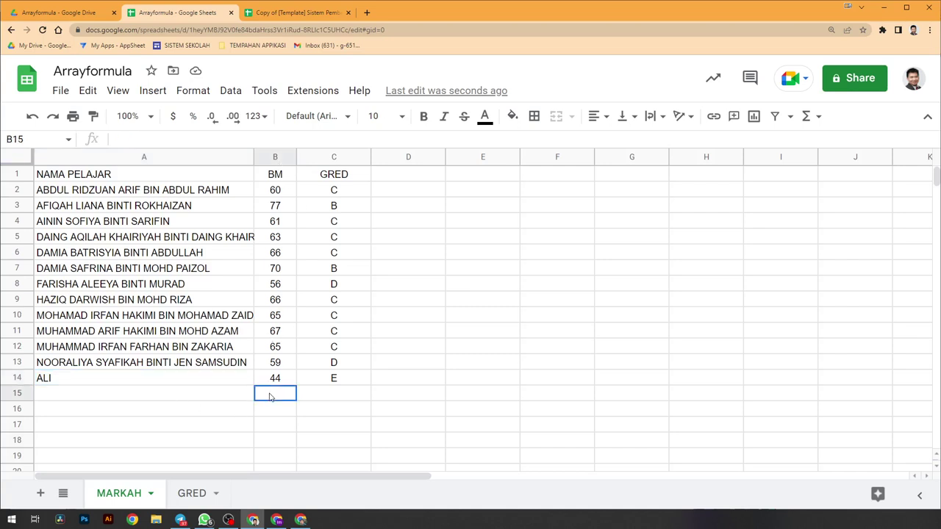
# - Add another student's name in A15 and enter a BM mark of 45 in B15
pyautogui.click(209, 399)
pyautogui.write('ABN')
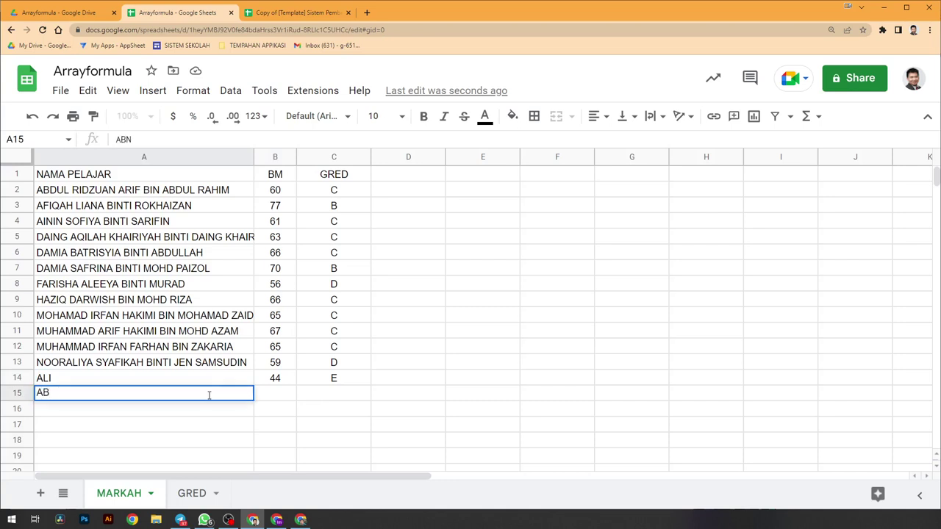
pyautogui.write('U')
pyautogui.press('BackSpace')
pyautogui.write('U')
pyautogui.click(213, 427)
pyautogui.click(284, 396)
pyautogui.write('45')
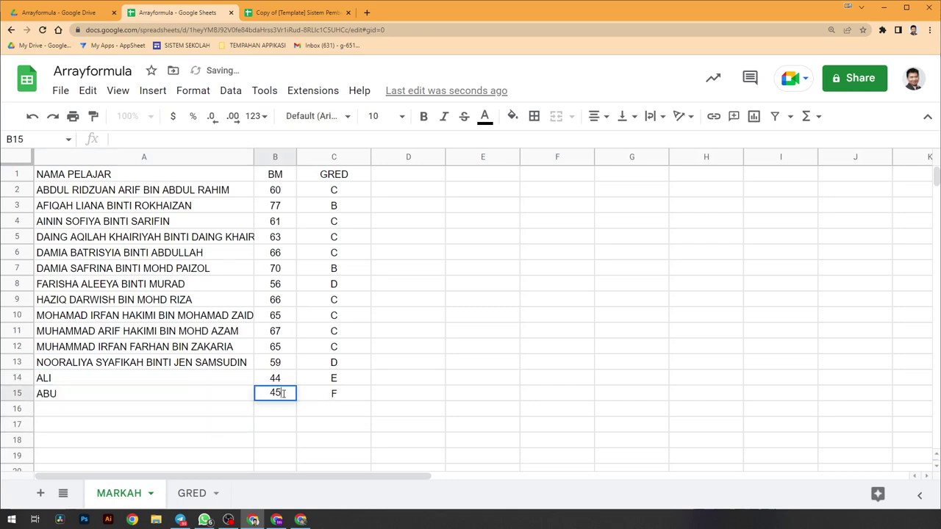
# - Try other BM marks in B15, finishing with 89, and review the array formula in C1
pyautogui.click(275, 429)
pyautogui.click(284, 399)
pyautogui.write('7')
pyautogui.click(285, 429)
pyautogui.click(288, 398)
pyautogui.write('898')
pyautogui.click(277, 430)
pyautogui.click(283, 397)
pyautogui.doubleClick(286, 393)
pyautogui.press('BackSpace')
pyautogui.press('Return')
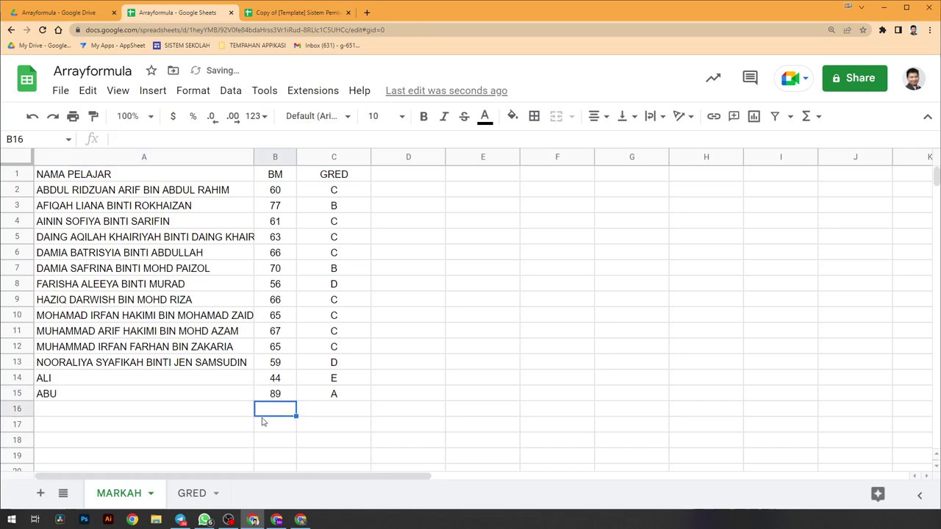
pyautogui.click(359, 179)
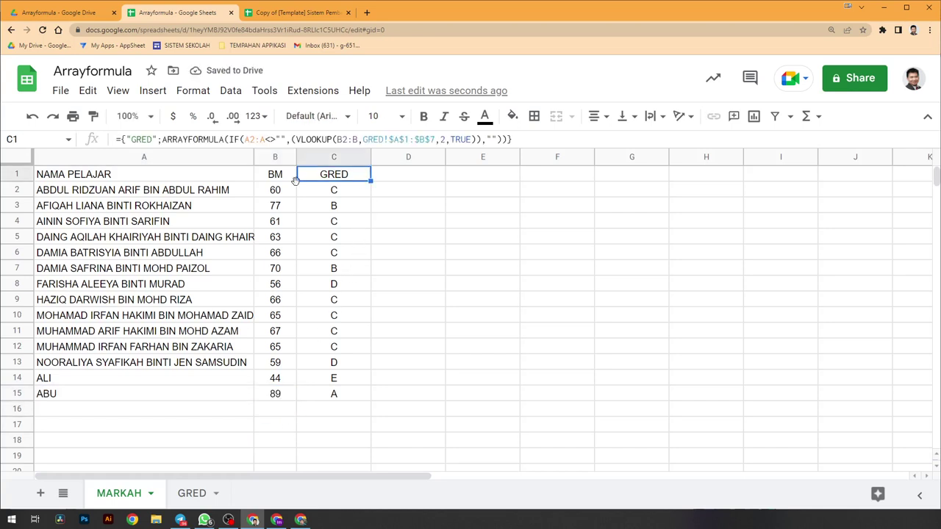